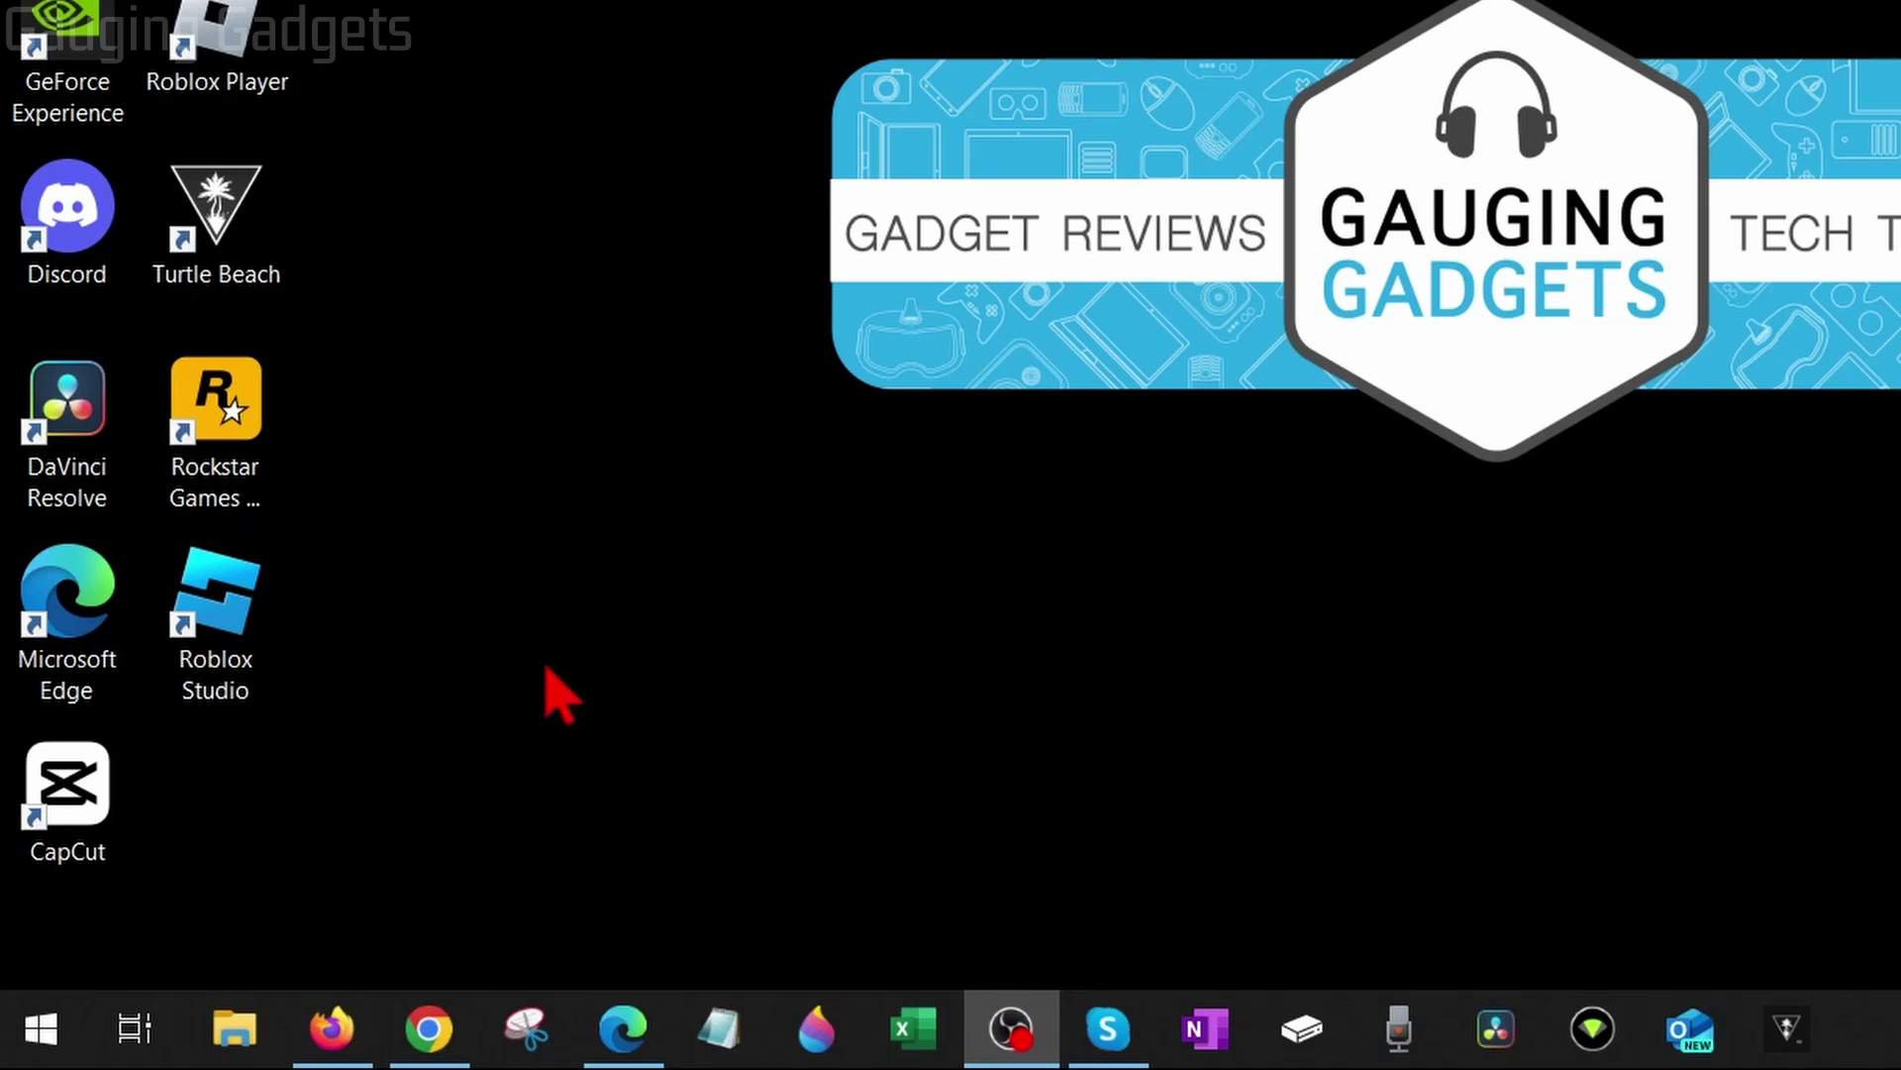
Step: Find Epic Games Launcher by searching 'epic' in the Start menu and launch it
{"action": "left_click", "coordinate": [40, 1028]}
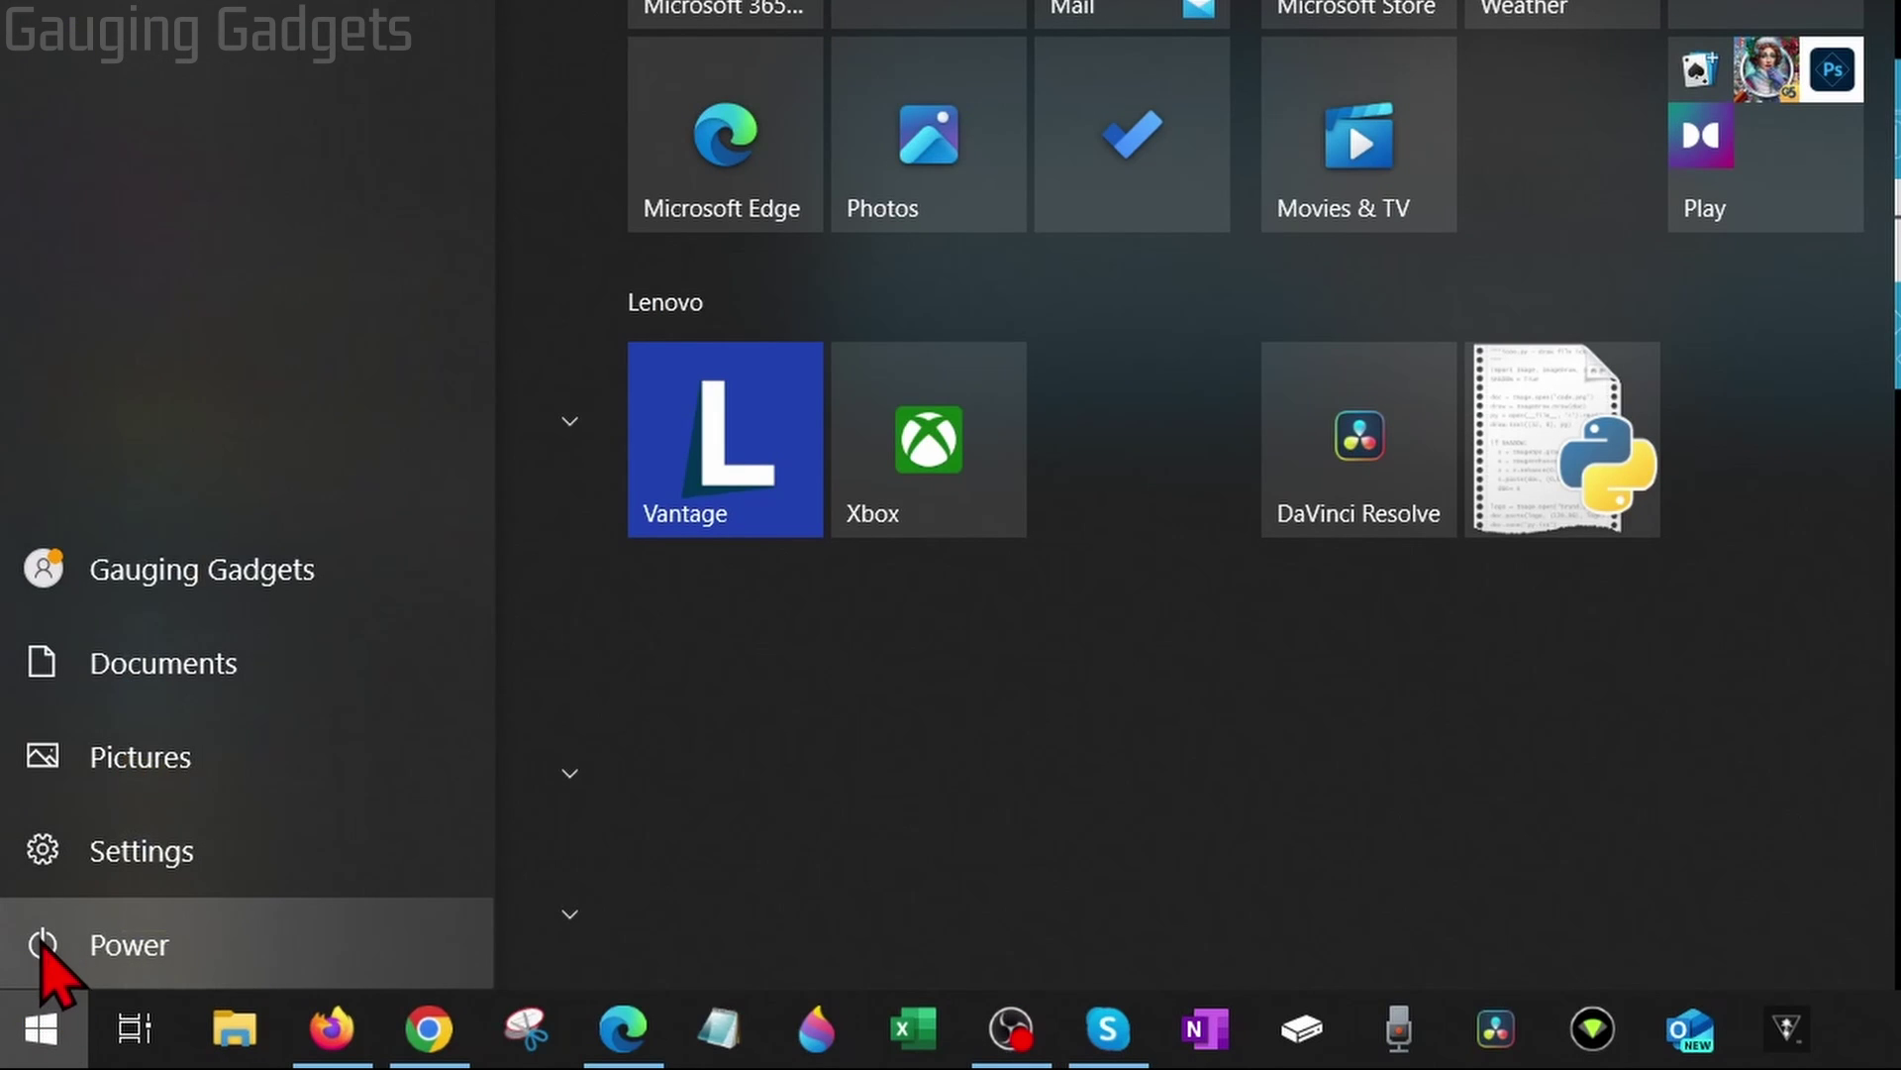
{"action": "left_click", "coordinate": [49, 951]}
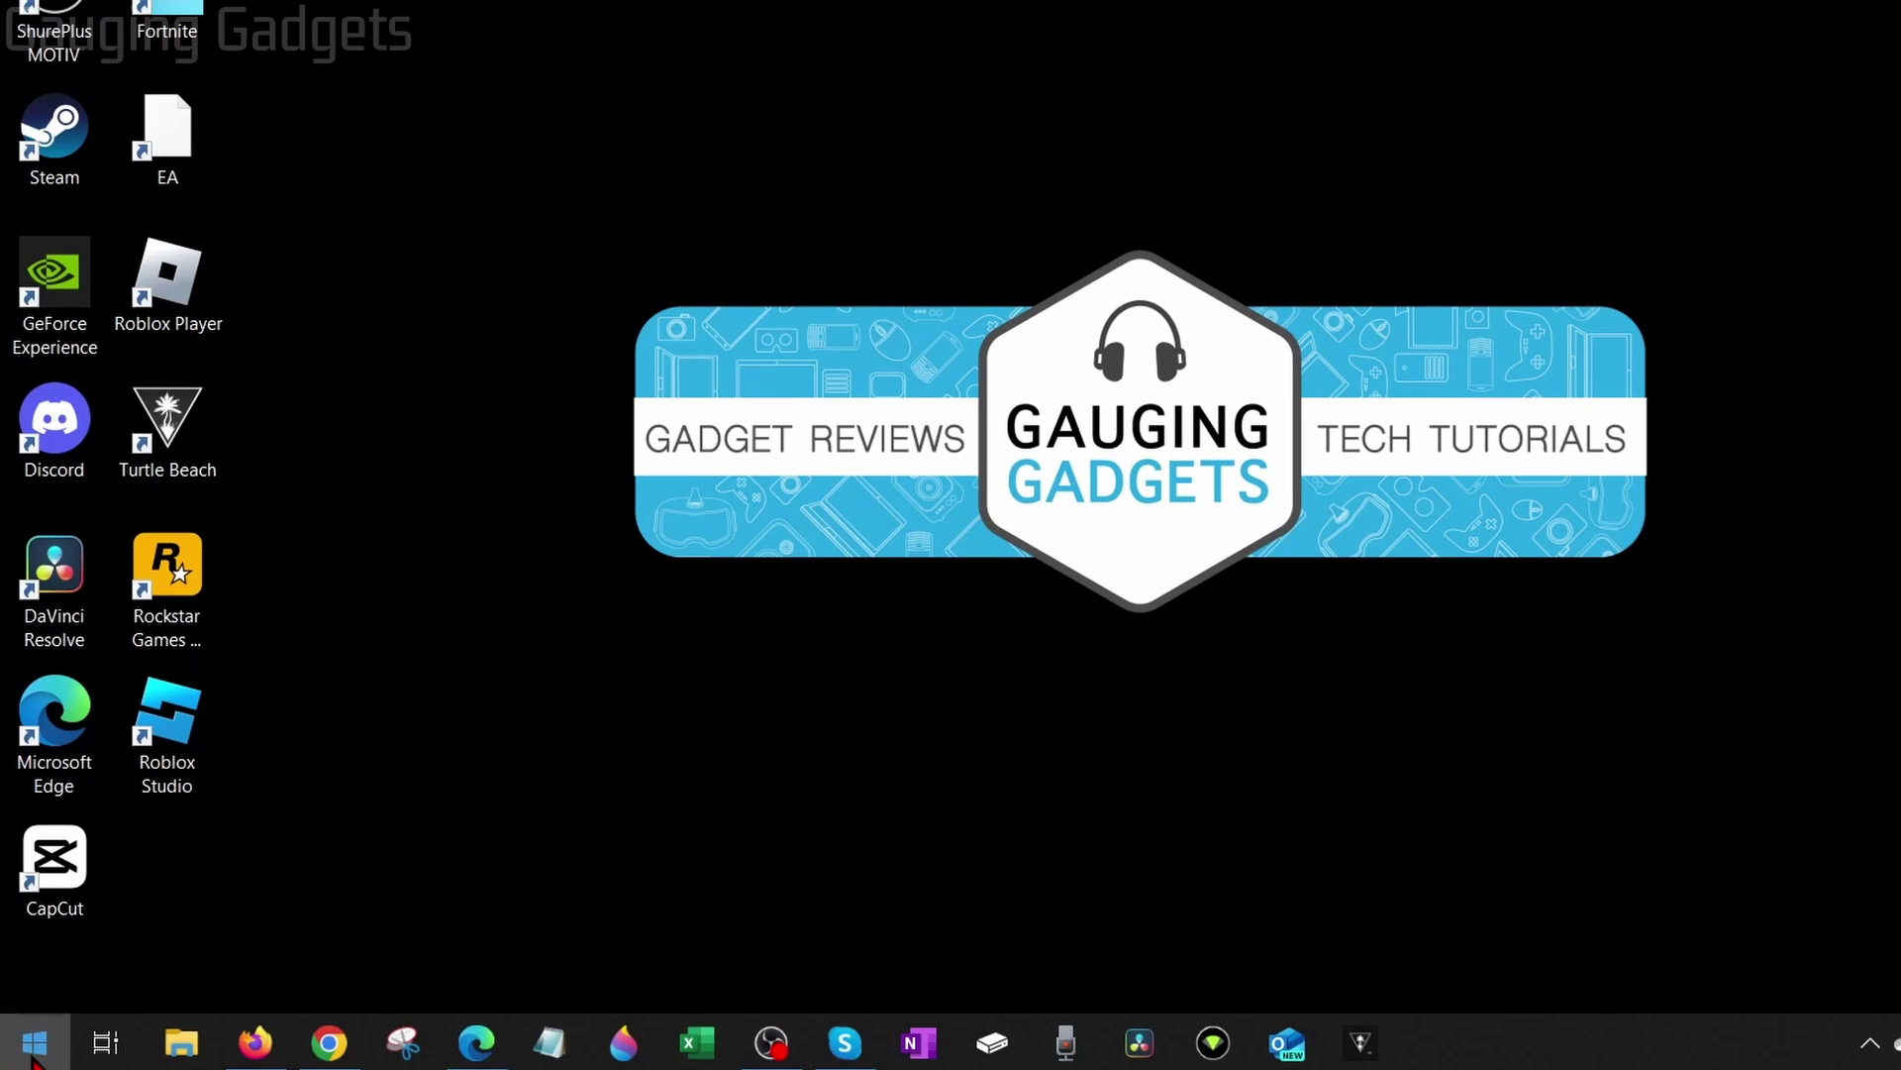
{"action": "left_click", "coordinate": [32, 1047]}
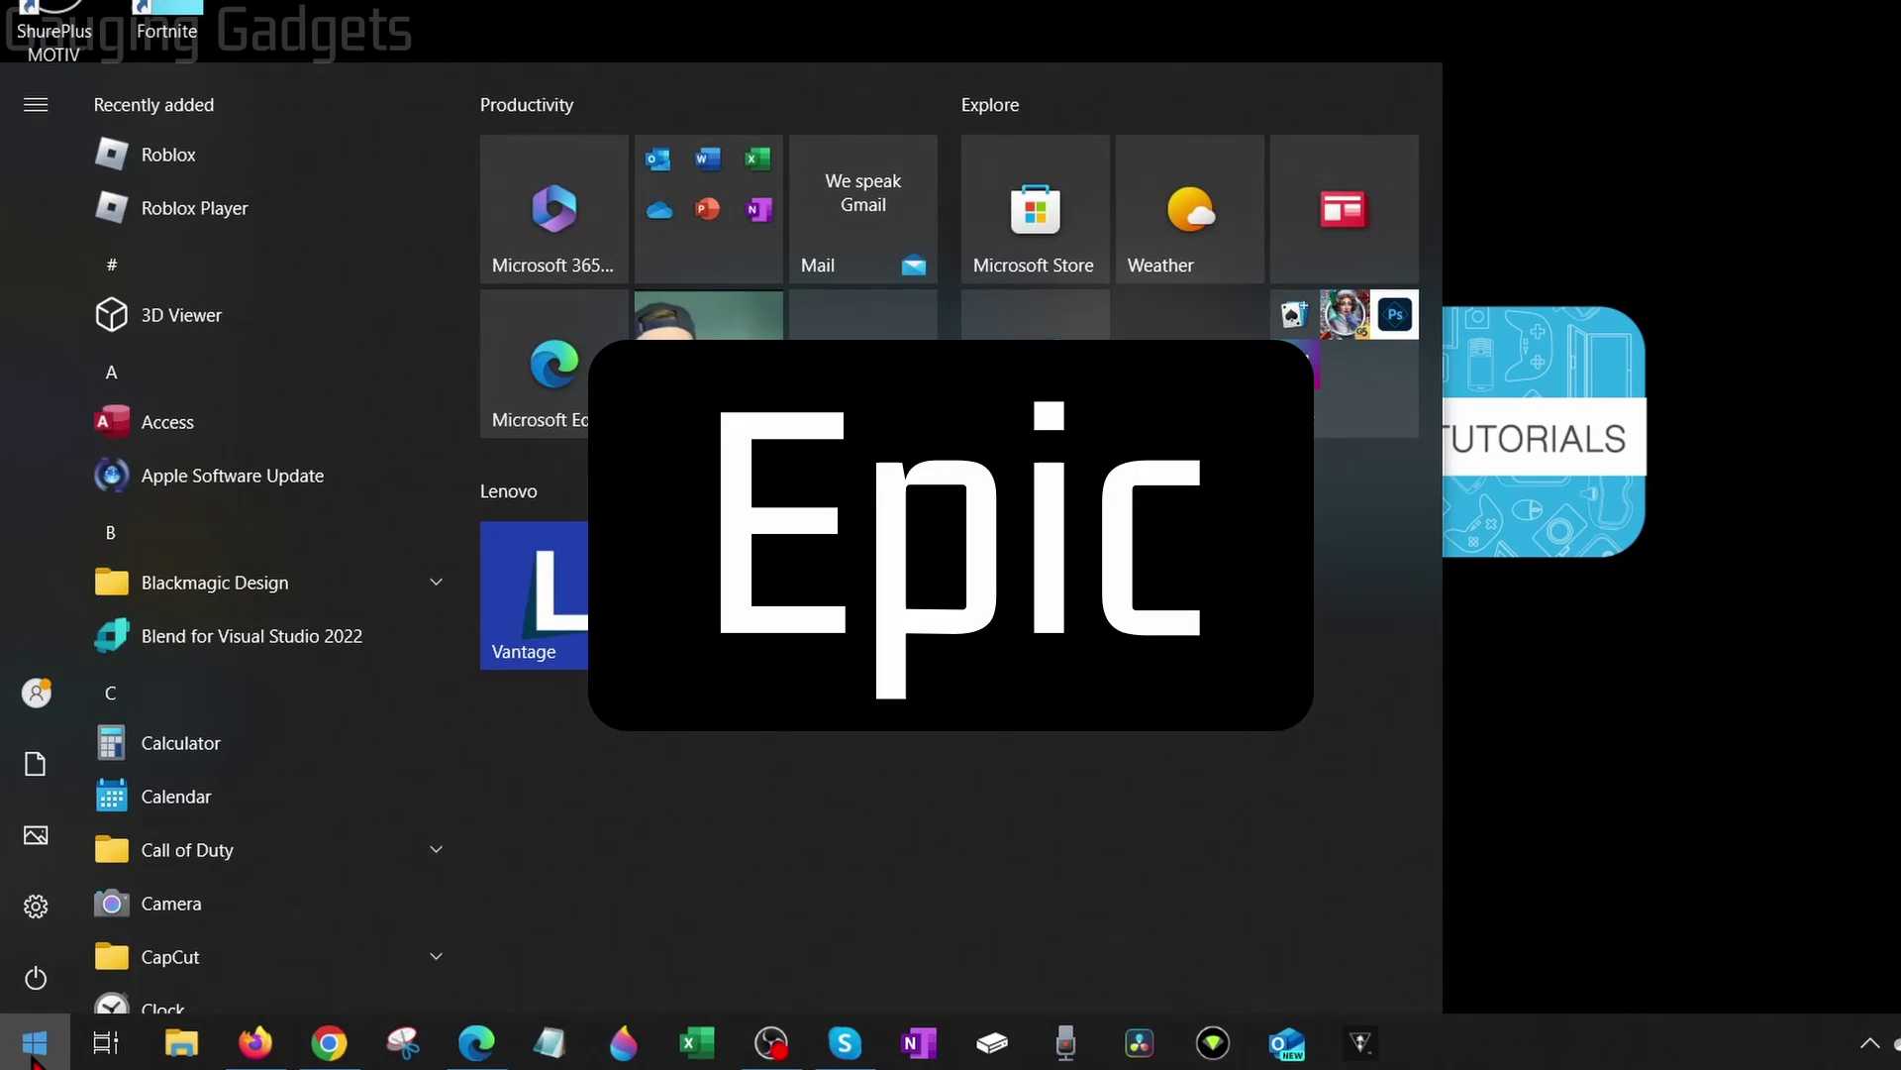
{"action": "type", "text": "epic"}
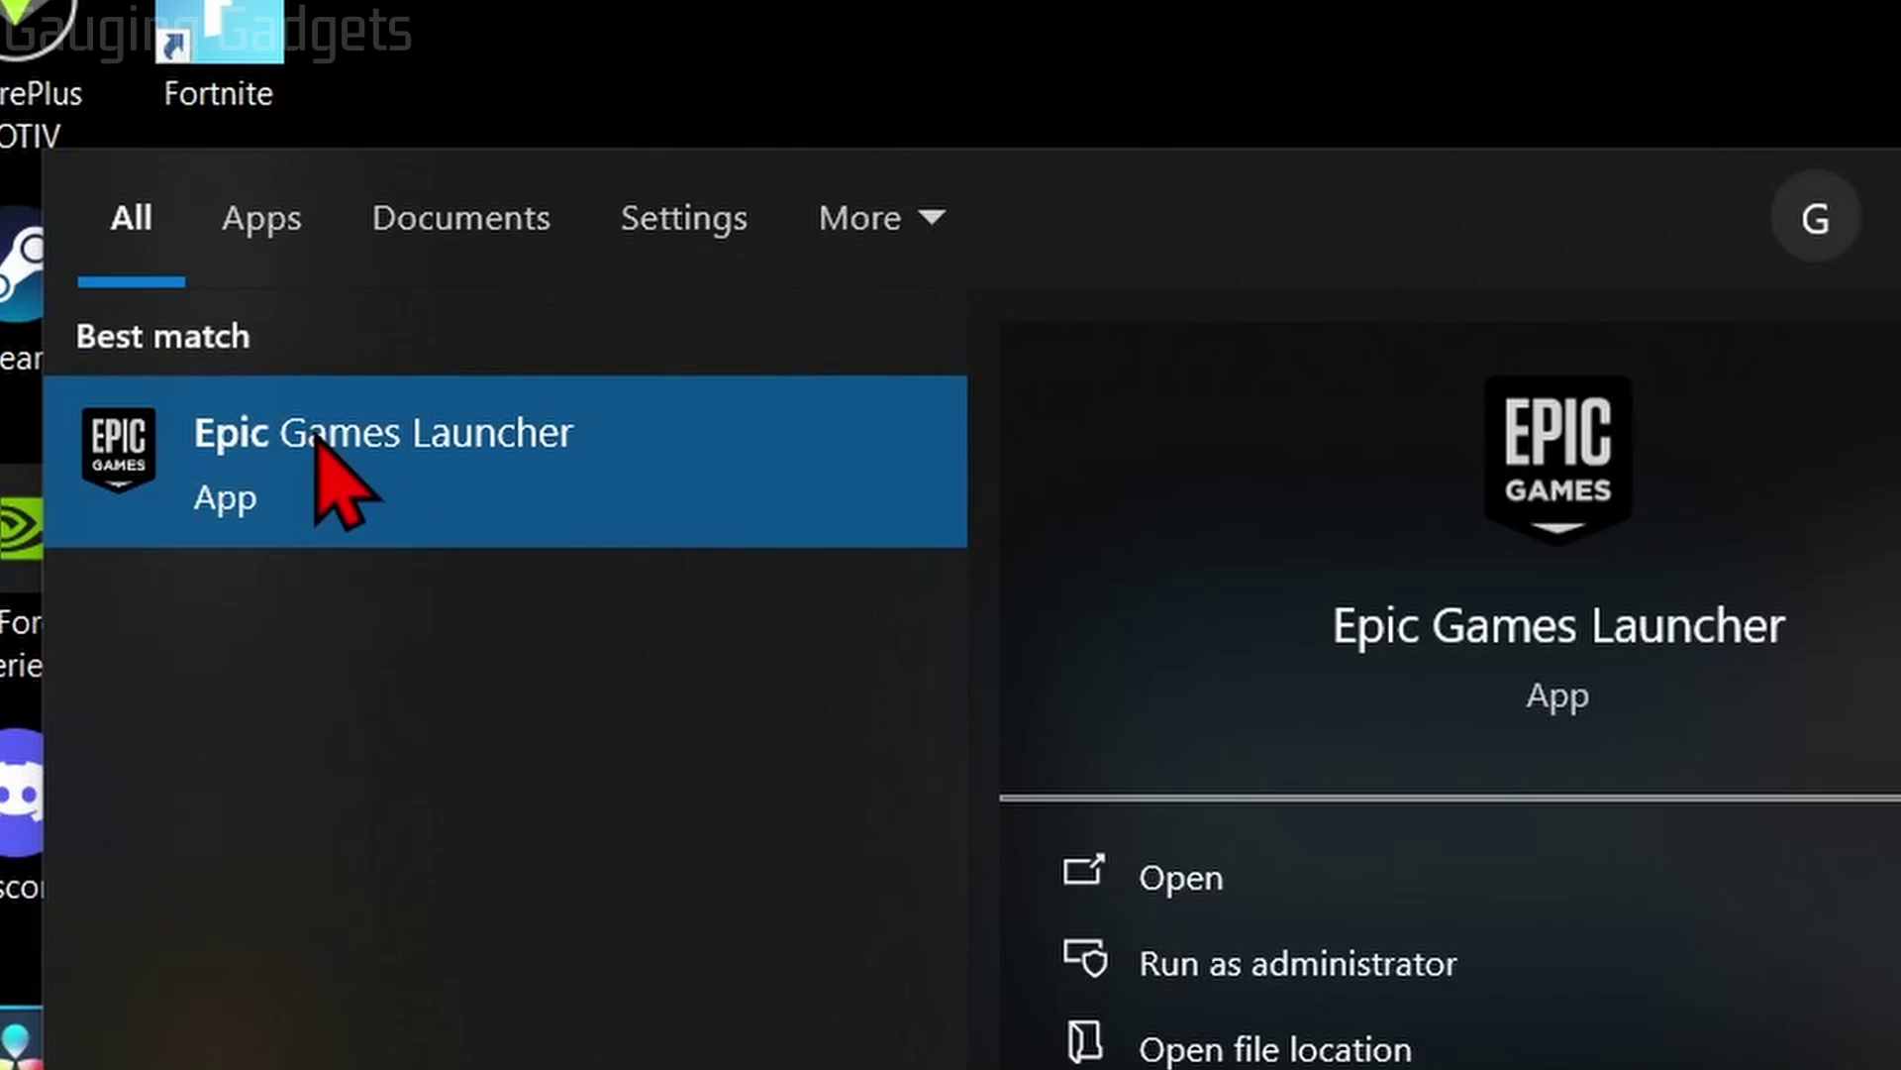
{"action": "left_click", "coordinate": [238, 265]}
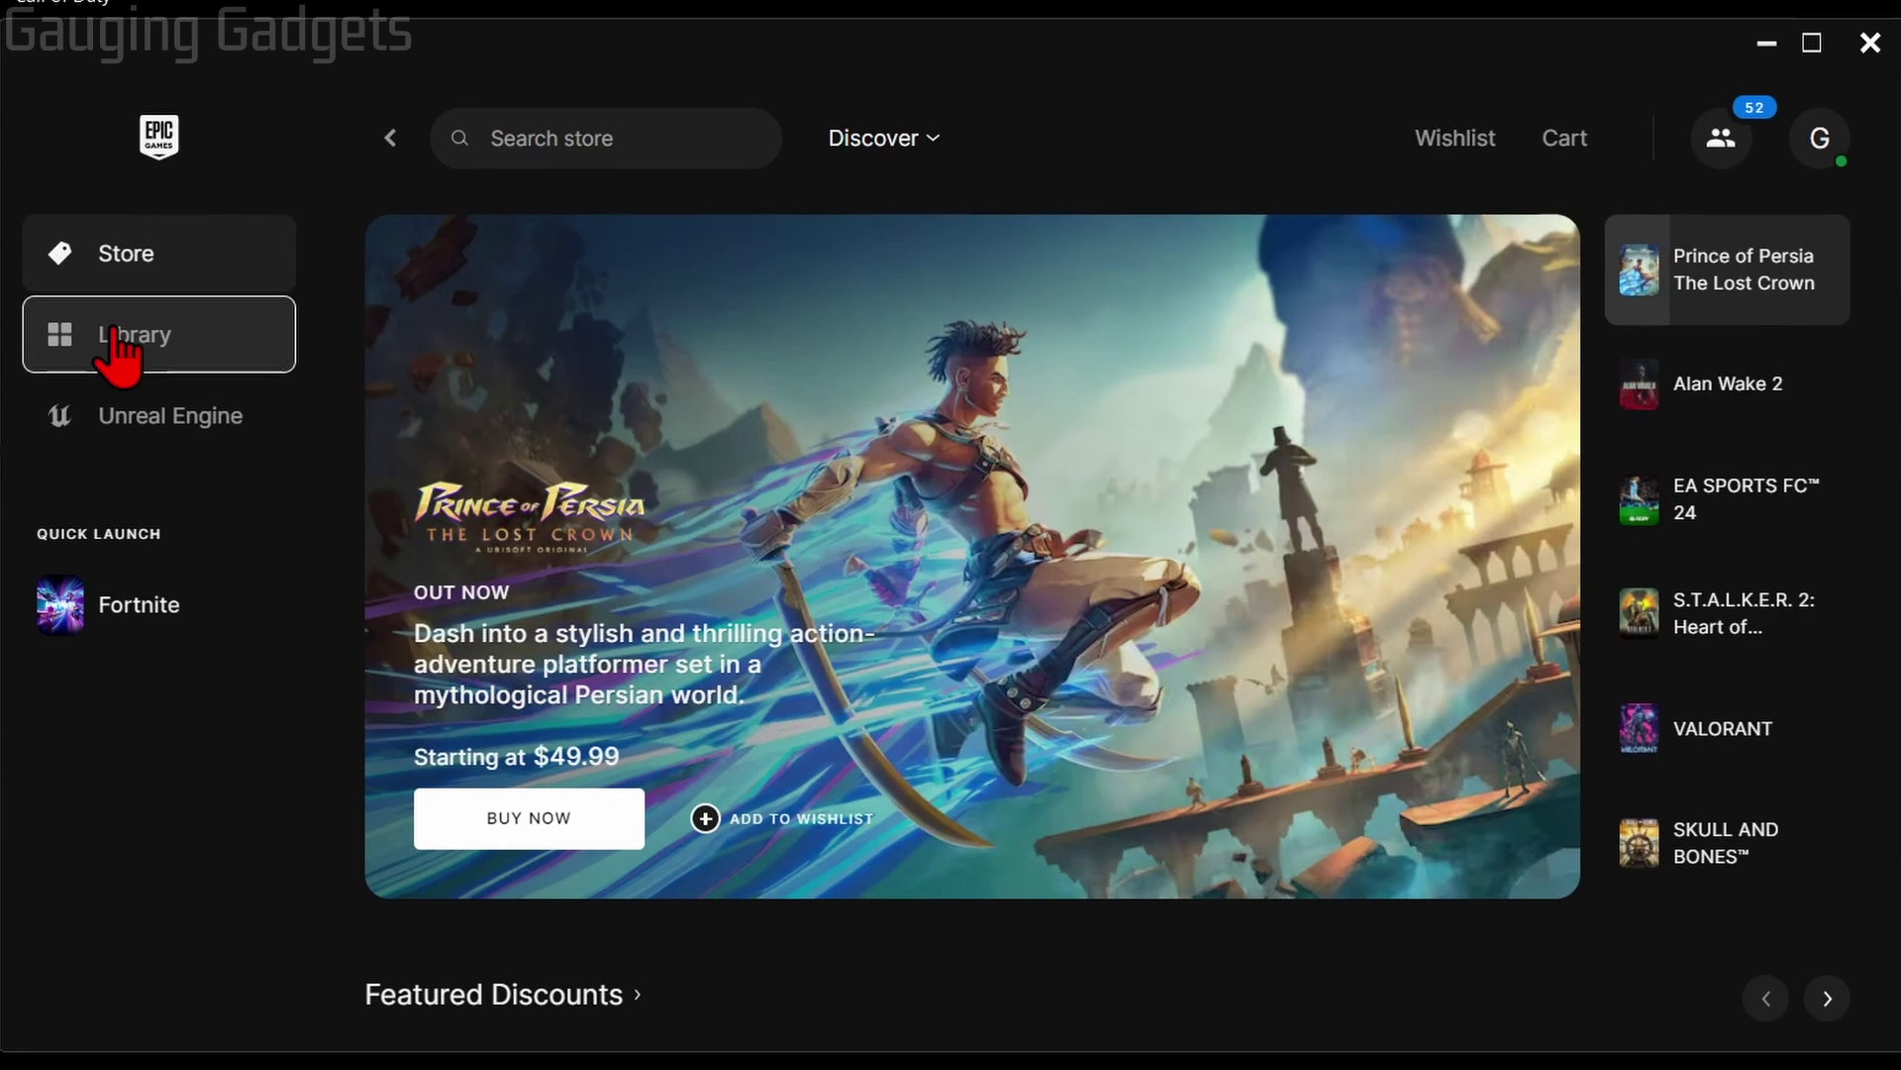
Step: Run Verify Files for Fortnite from its Manage settings in the Library
{"action": "left_click", "coordinate": [134, 335]}
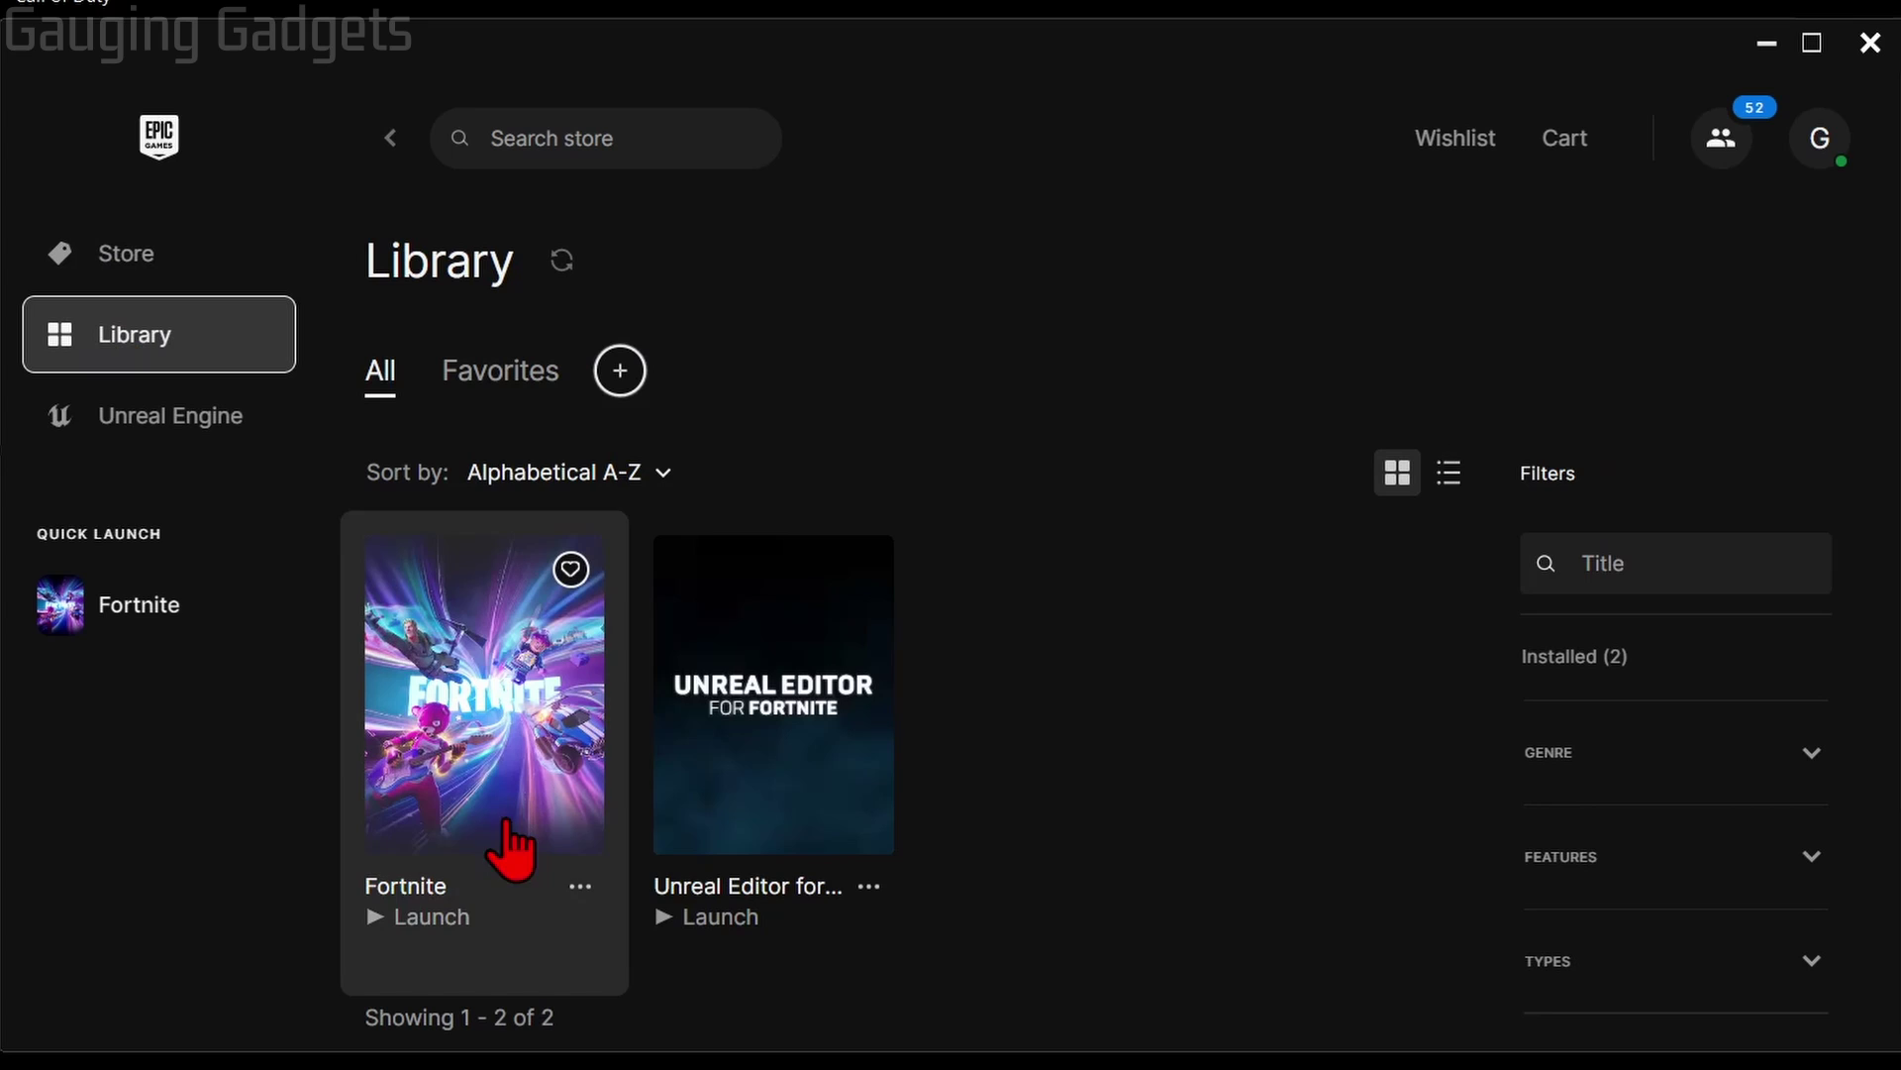
{"action": "left_click", "coordinate": [580, 888]}
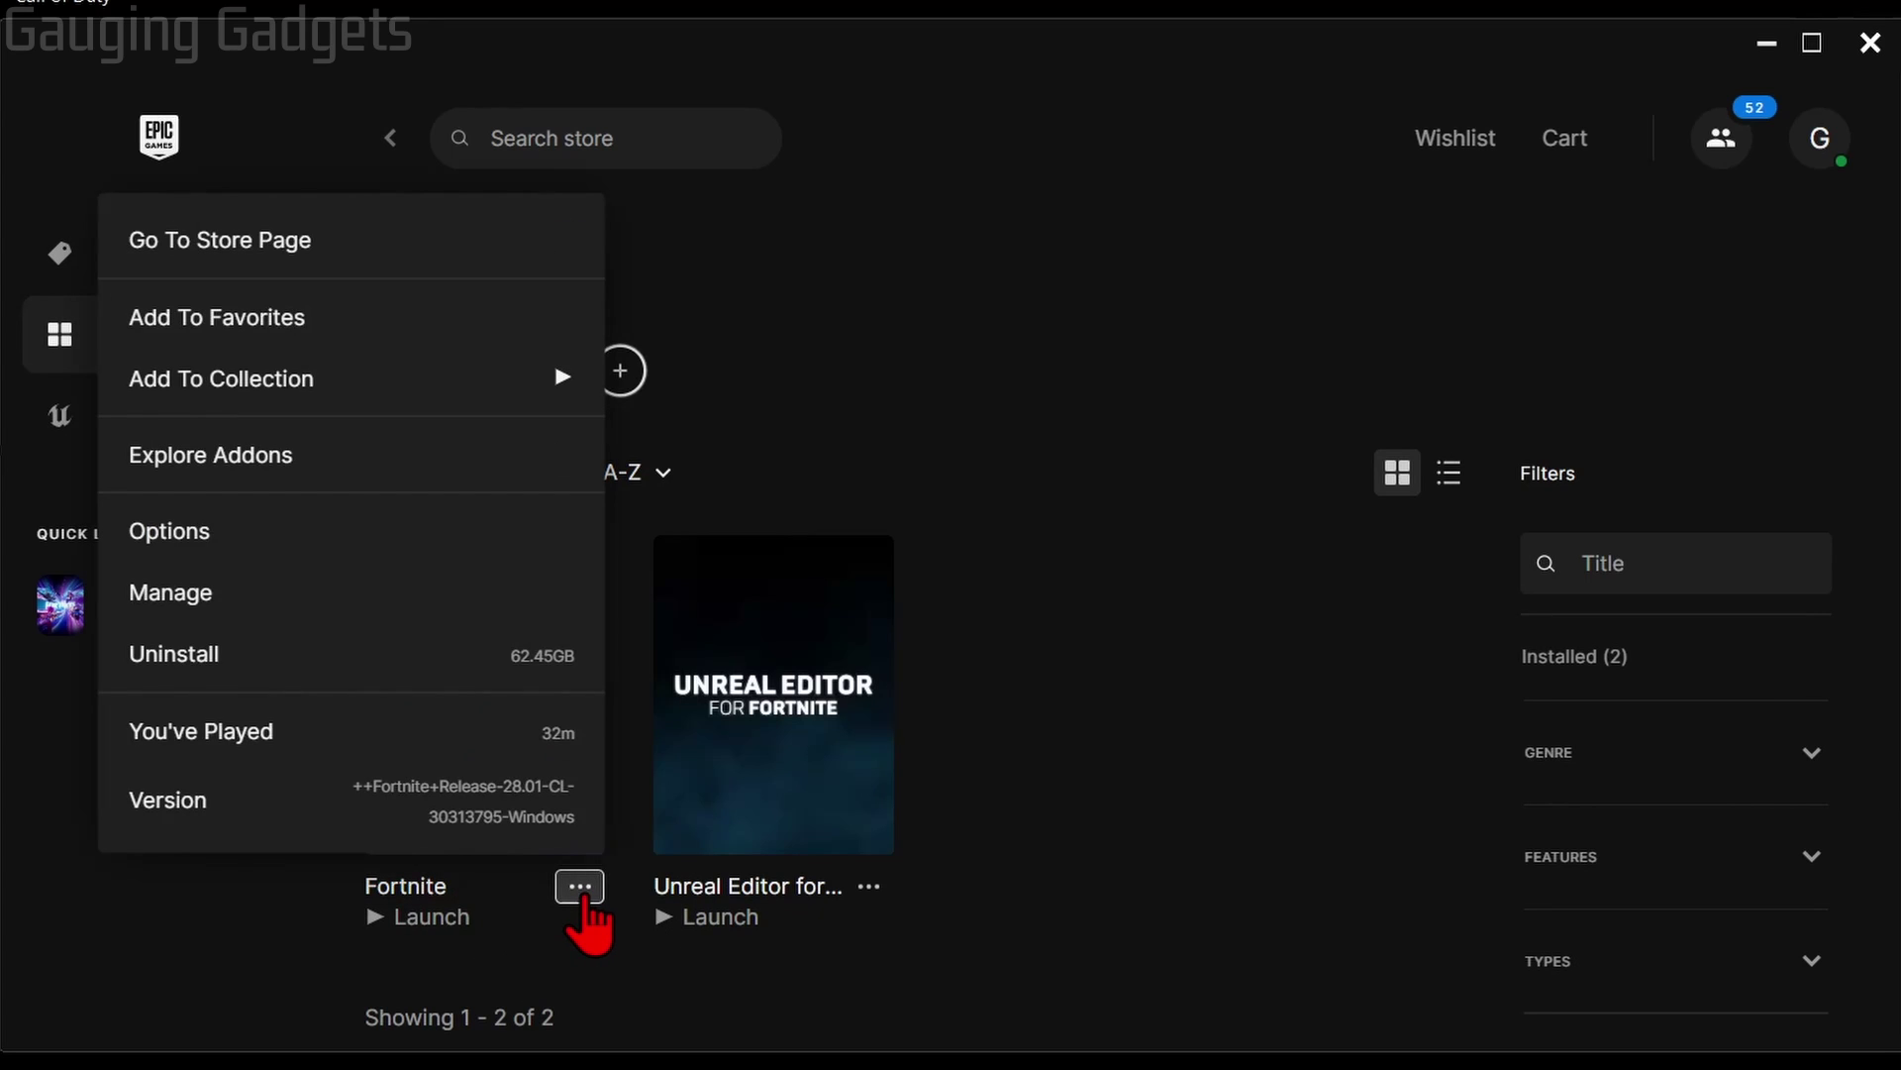
{"action": "left_click", "coordinate": [201, 598]}
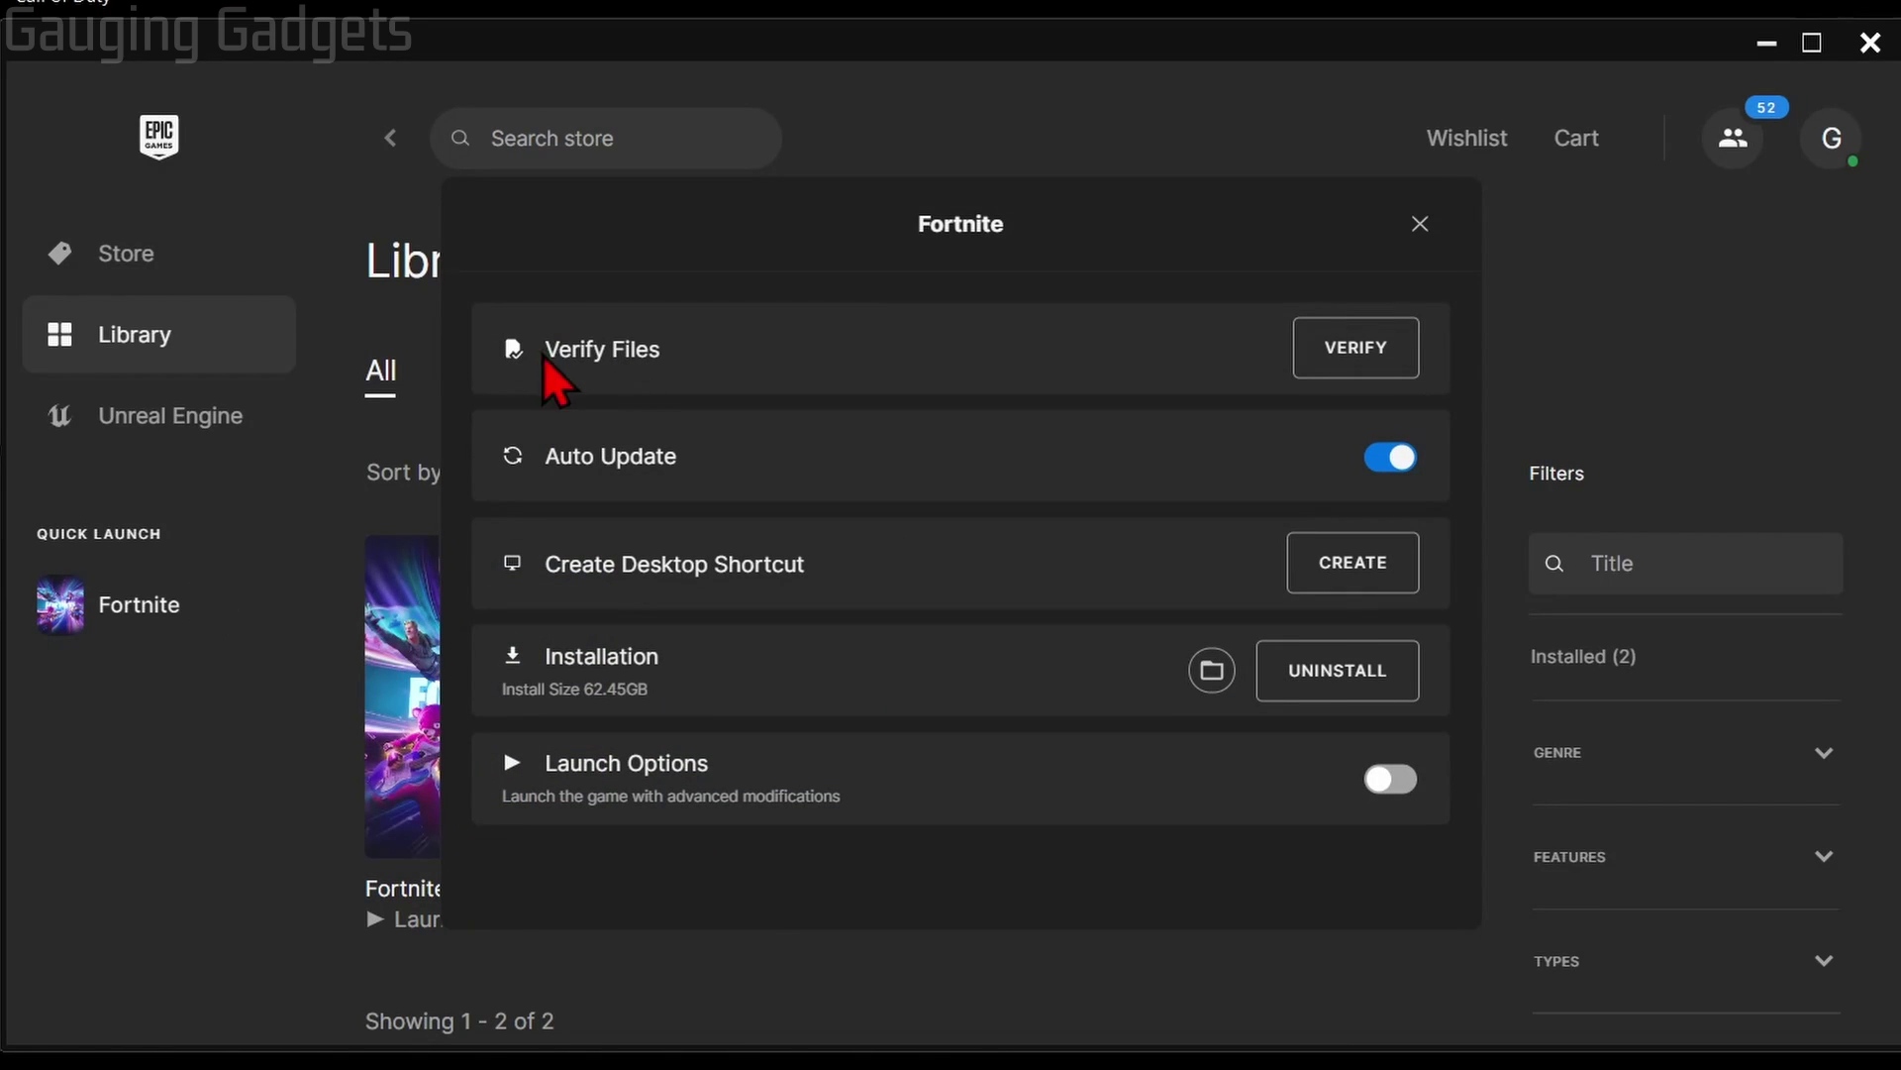
{"action": "left_click", "coordinate": [1356, 349]}
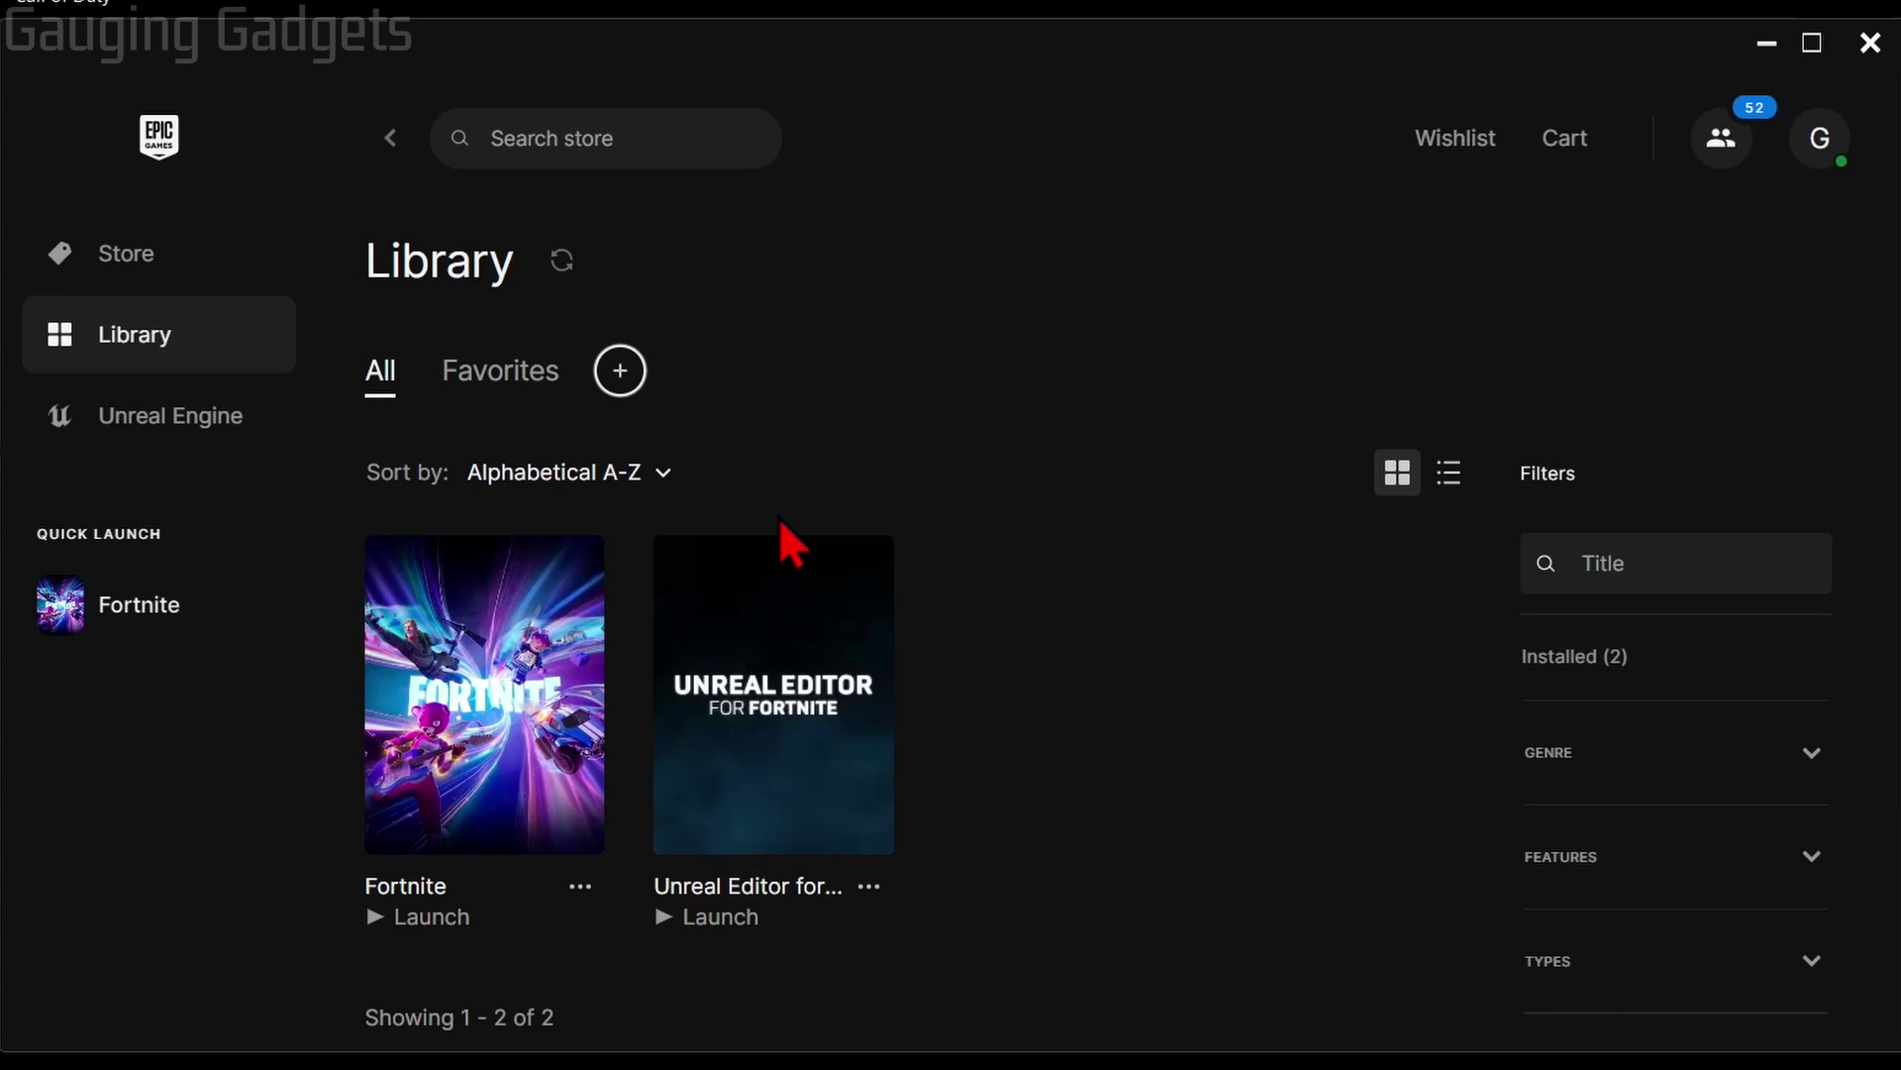
Step: Open Fortnite's install location in File Explorer from its Manage settings
{"action": "left_click", "coordinate": [582, 888]}
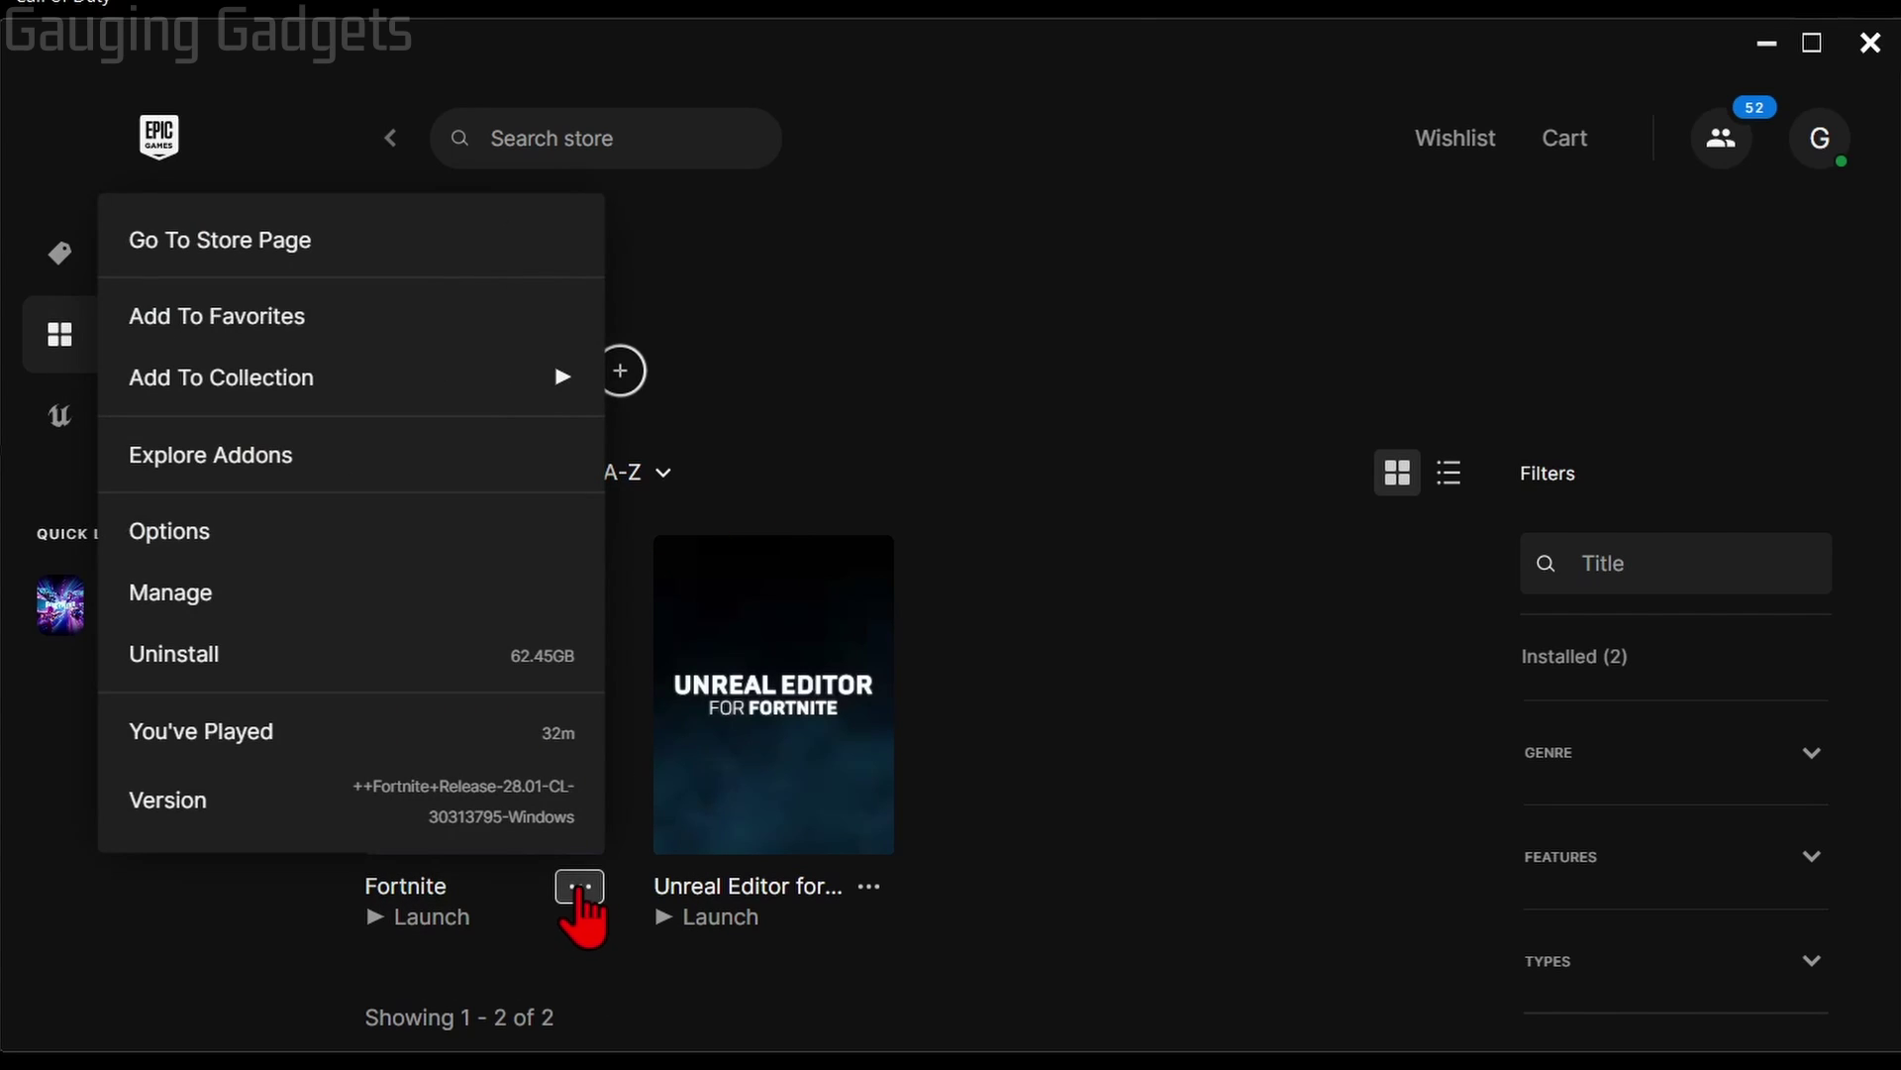
{"action": "left_click", "coordinate": [171, 594]}
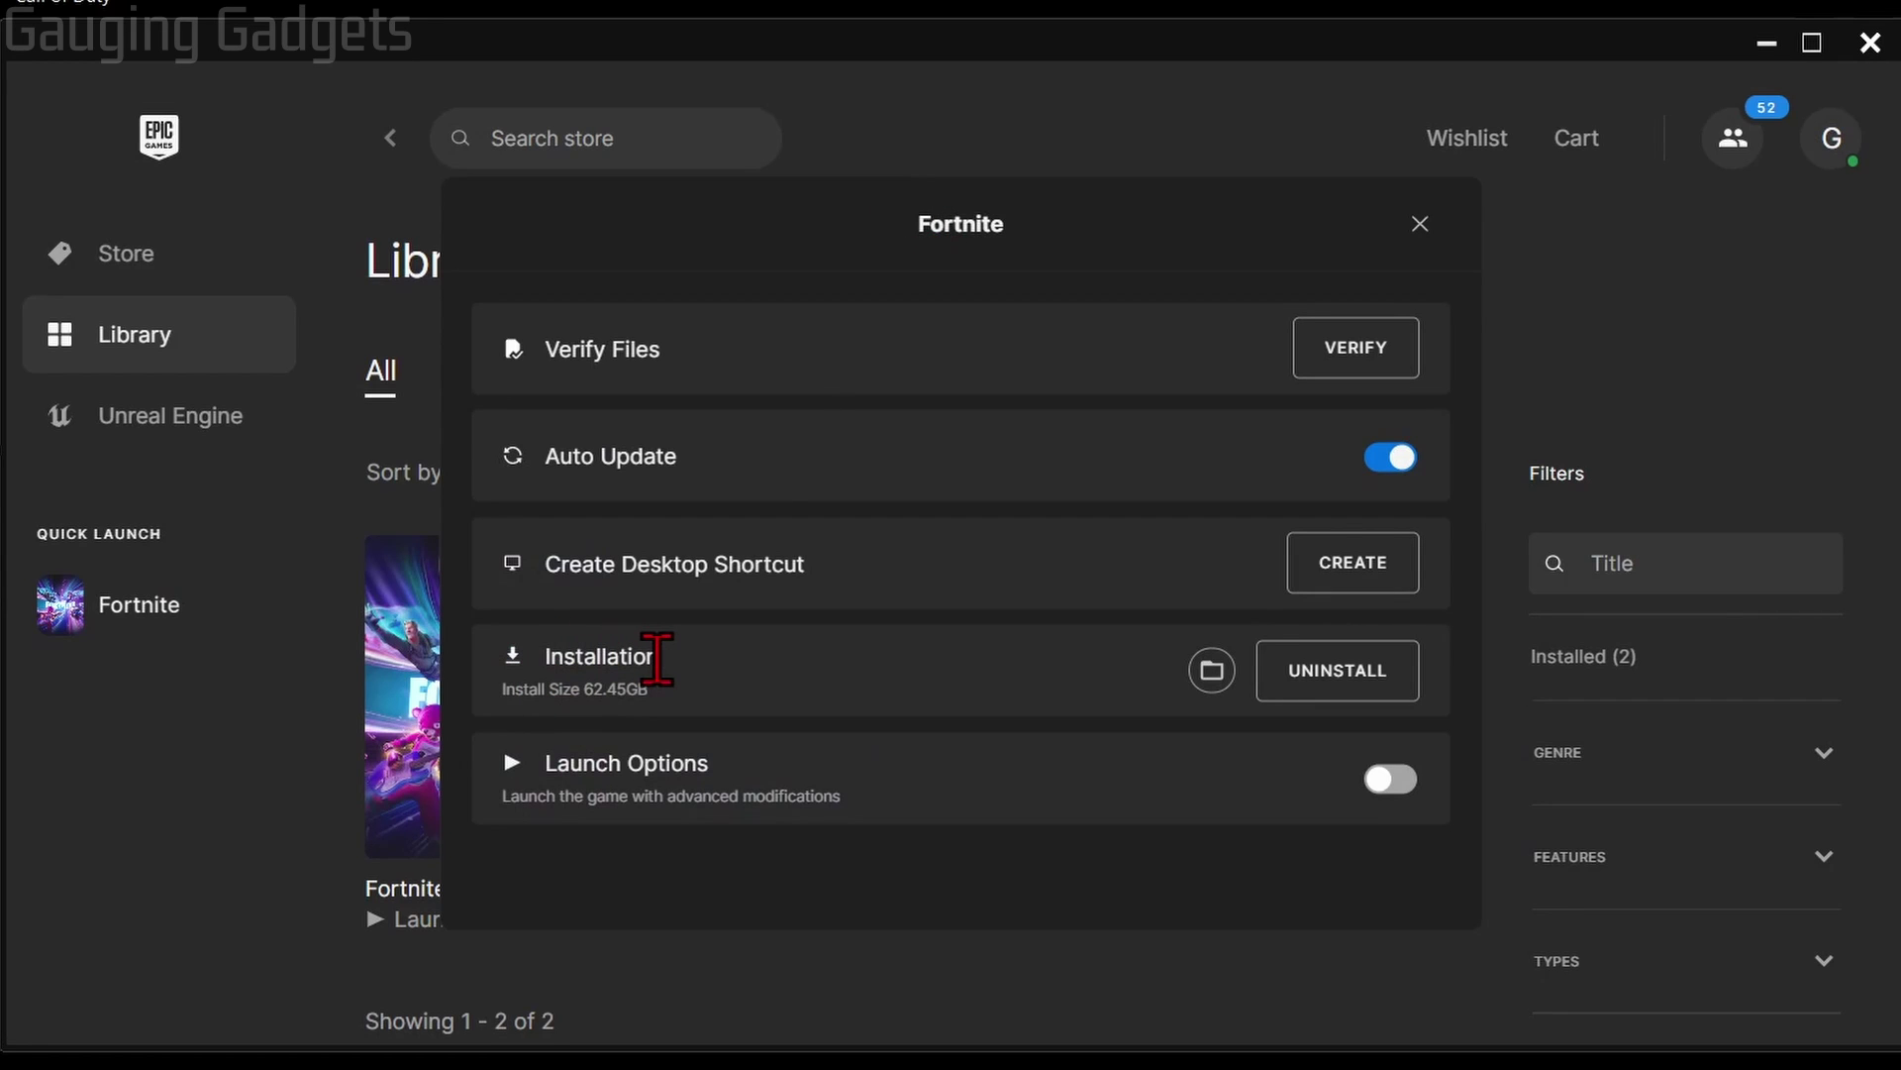
{"action": "left_click", "coordinate": [1212, 670]}
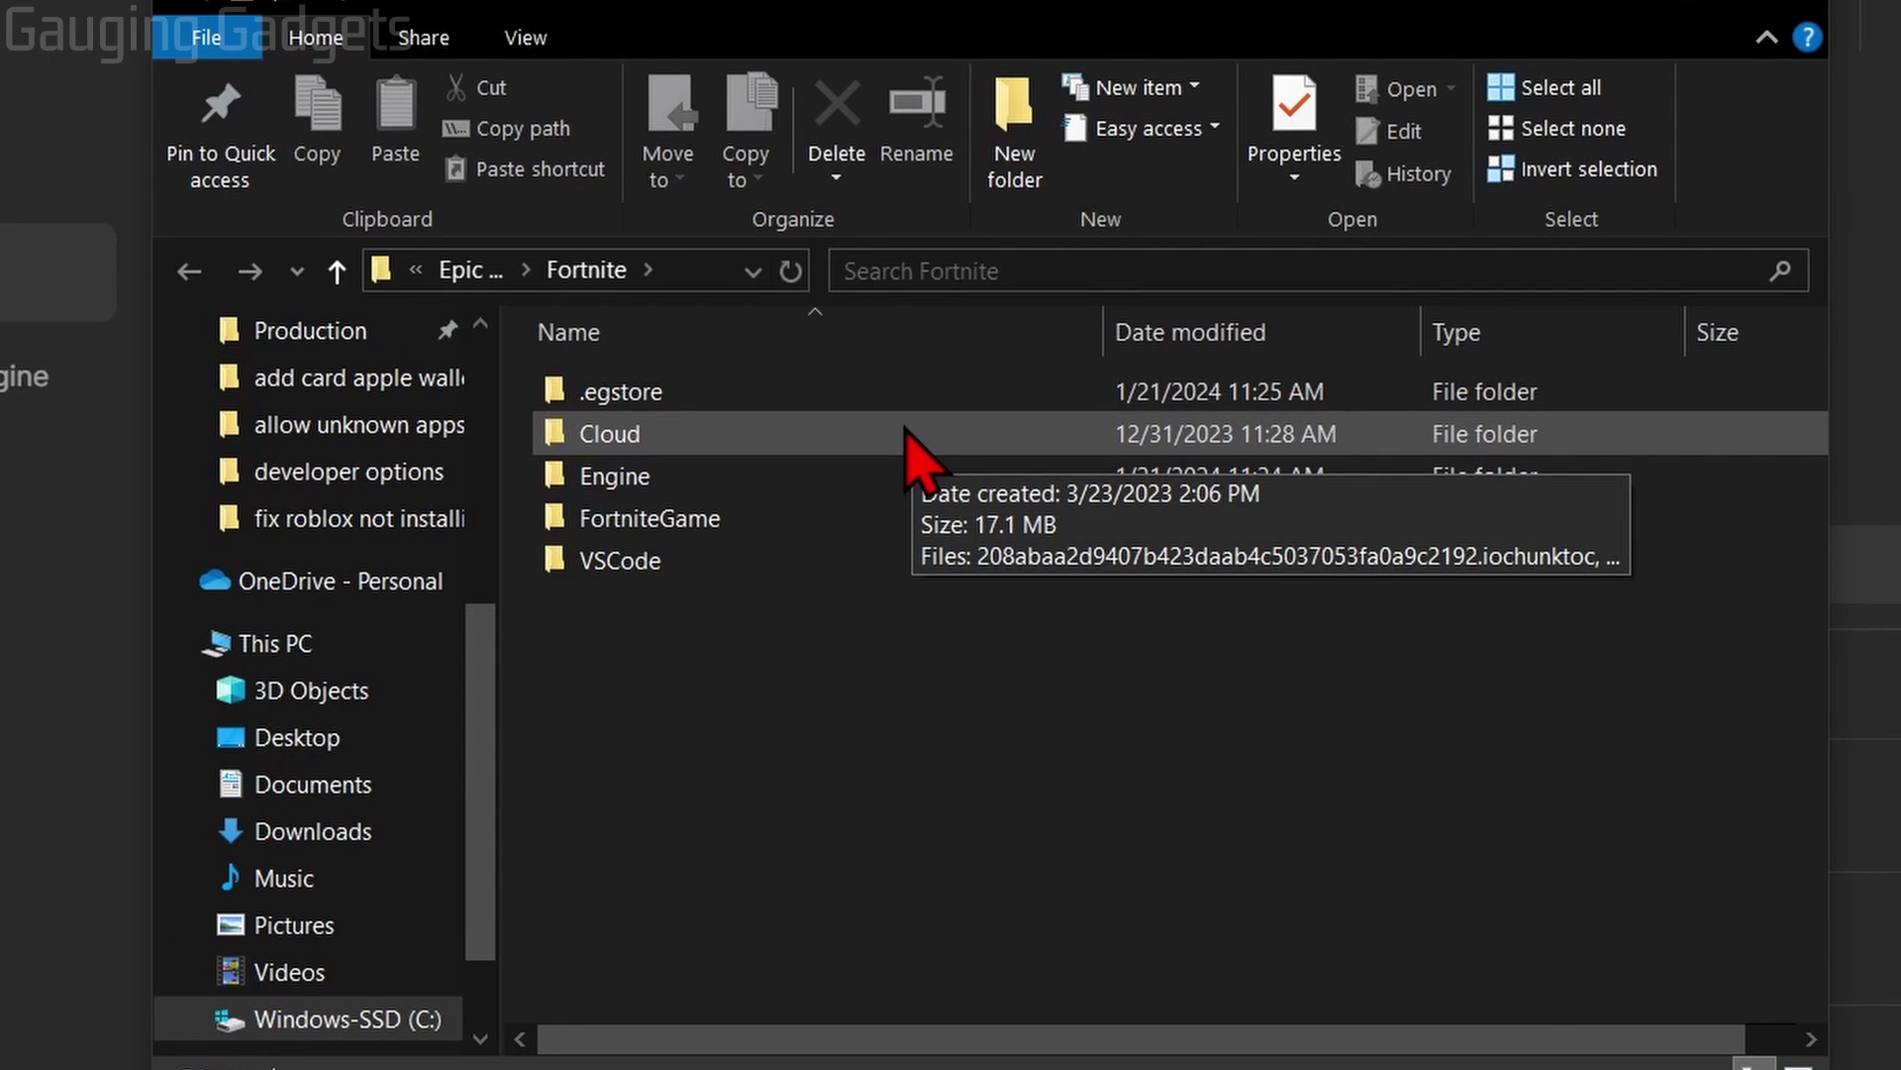
Step: Go to FortniteGame\Binaries\Win64\EasyAntiCheat_Kamu and launch EasyAntiCheat_Setup
{"action": "double_click", "coordinate": [648, 527]}
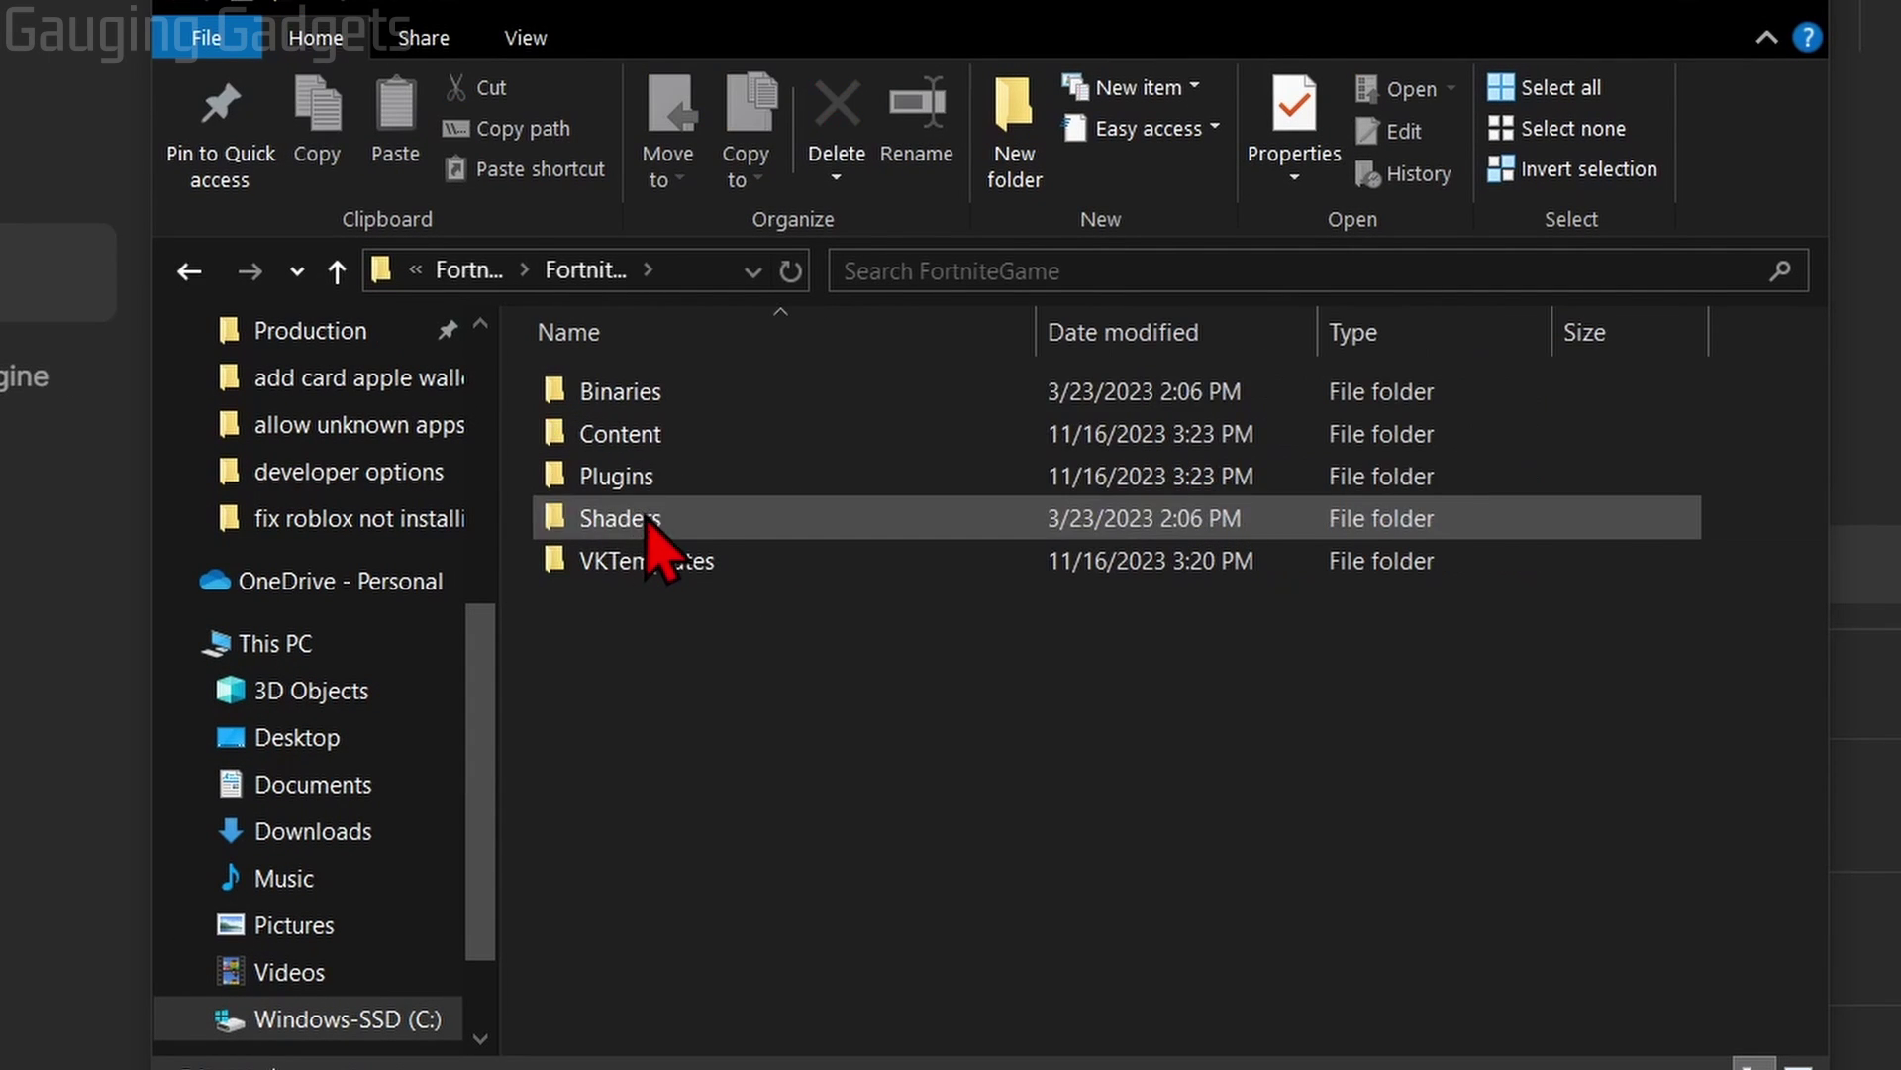
{"action": "double_click", "coordinate": [621, 391]}
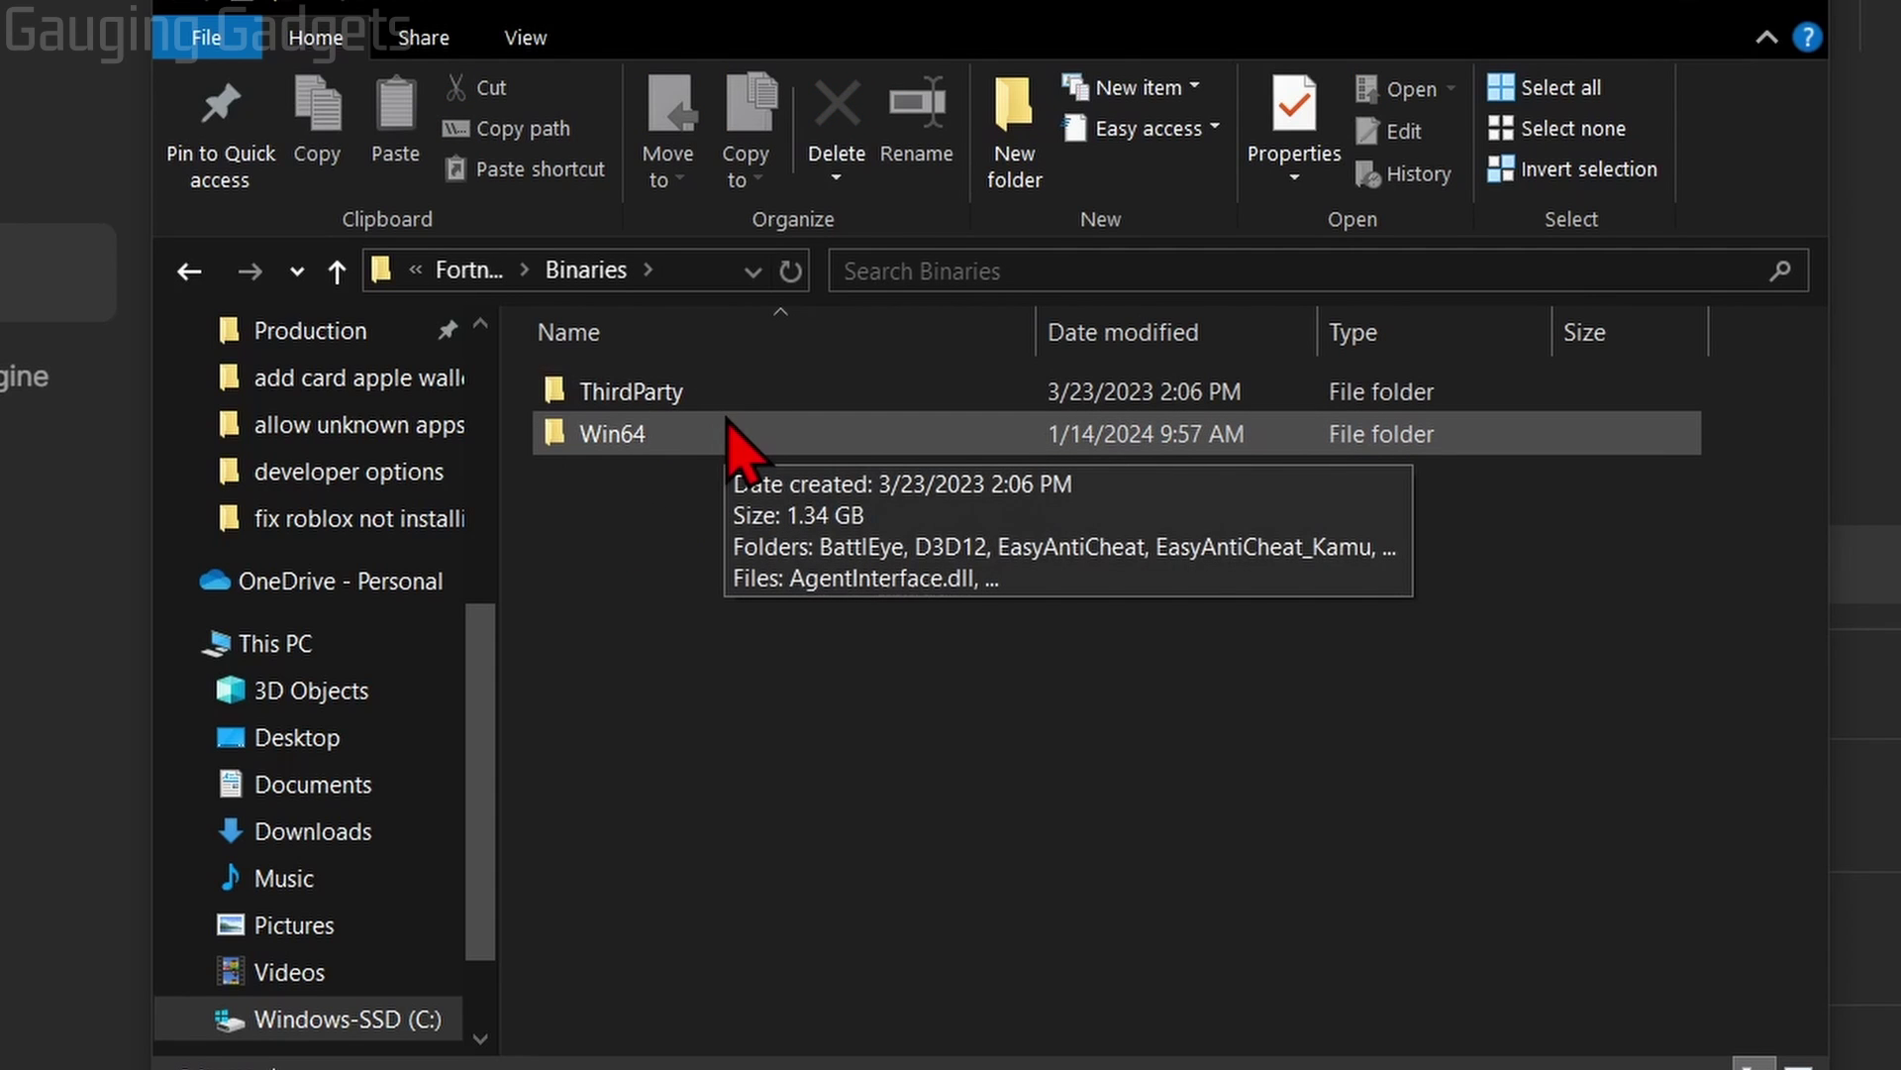
{"action": "double_click", "coordinate": [612, 433]}
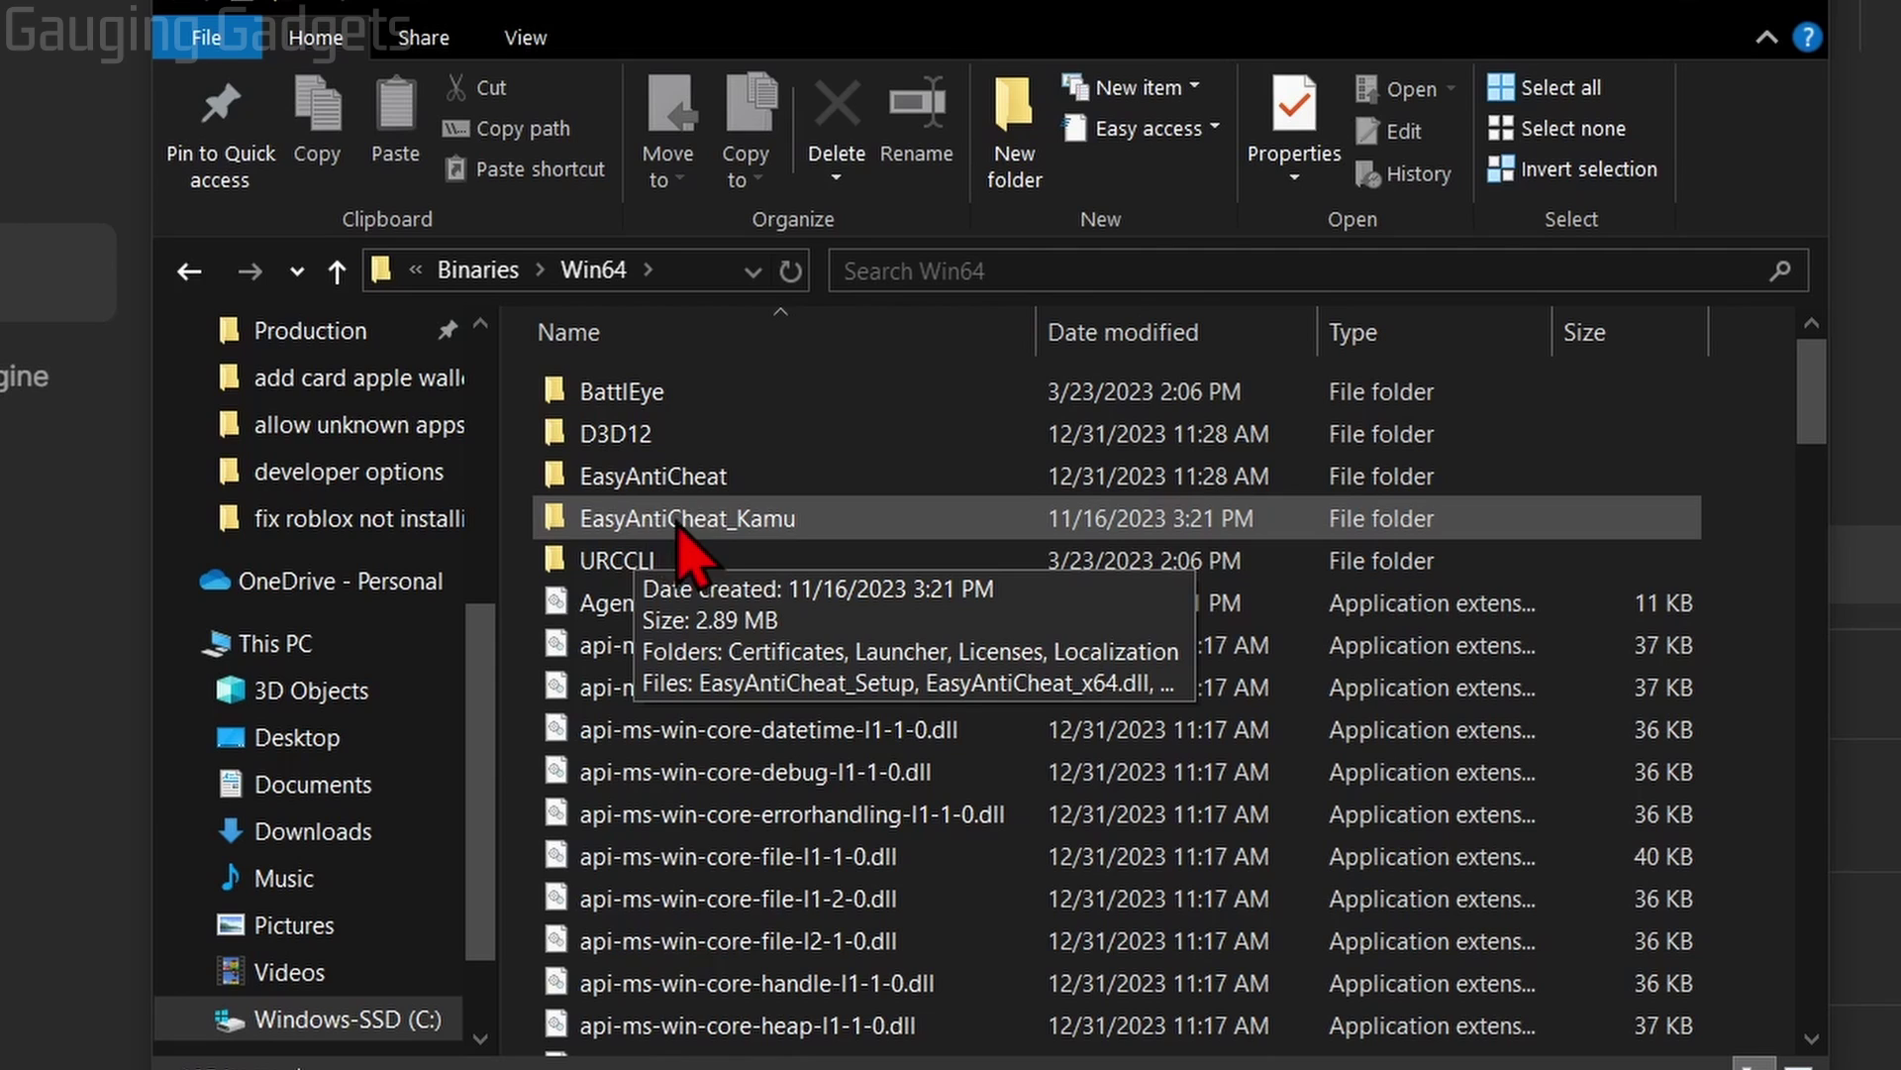
{"action": "double_click", "coordinate": [772, 517]}
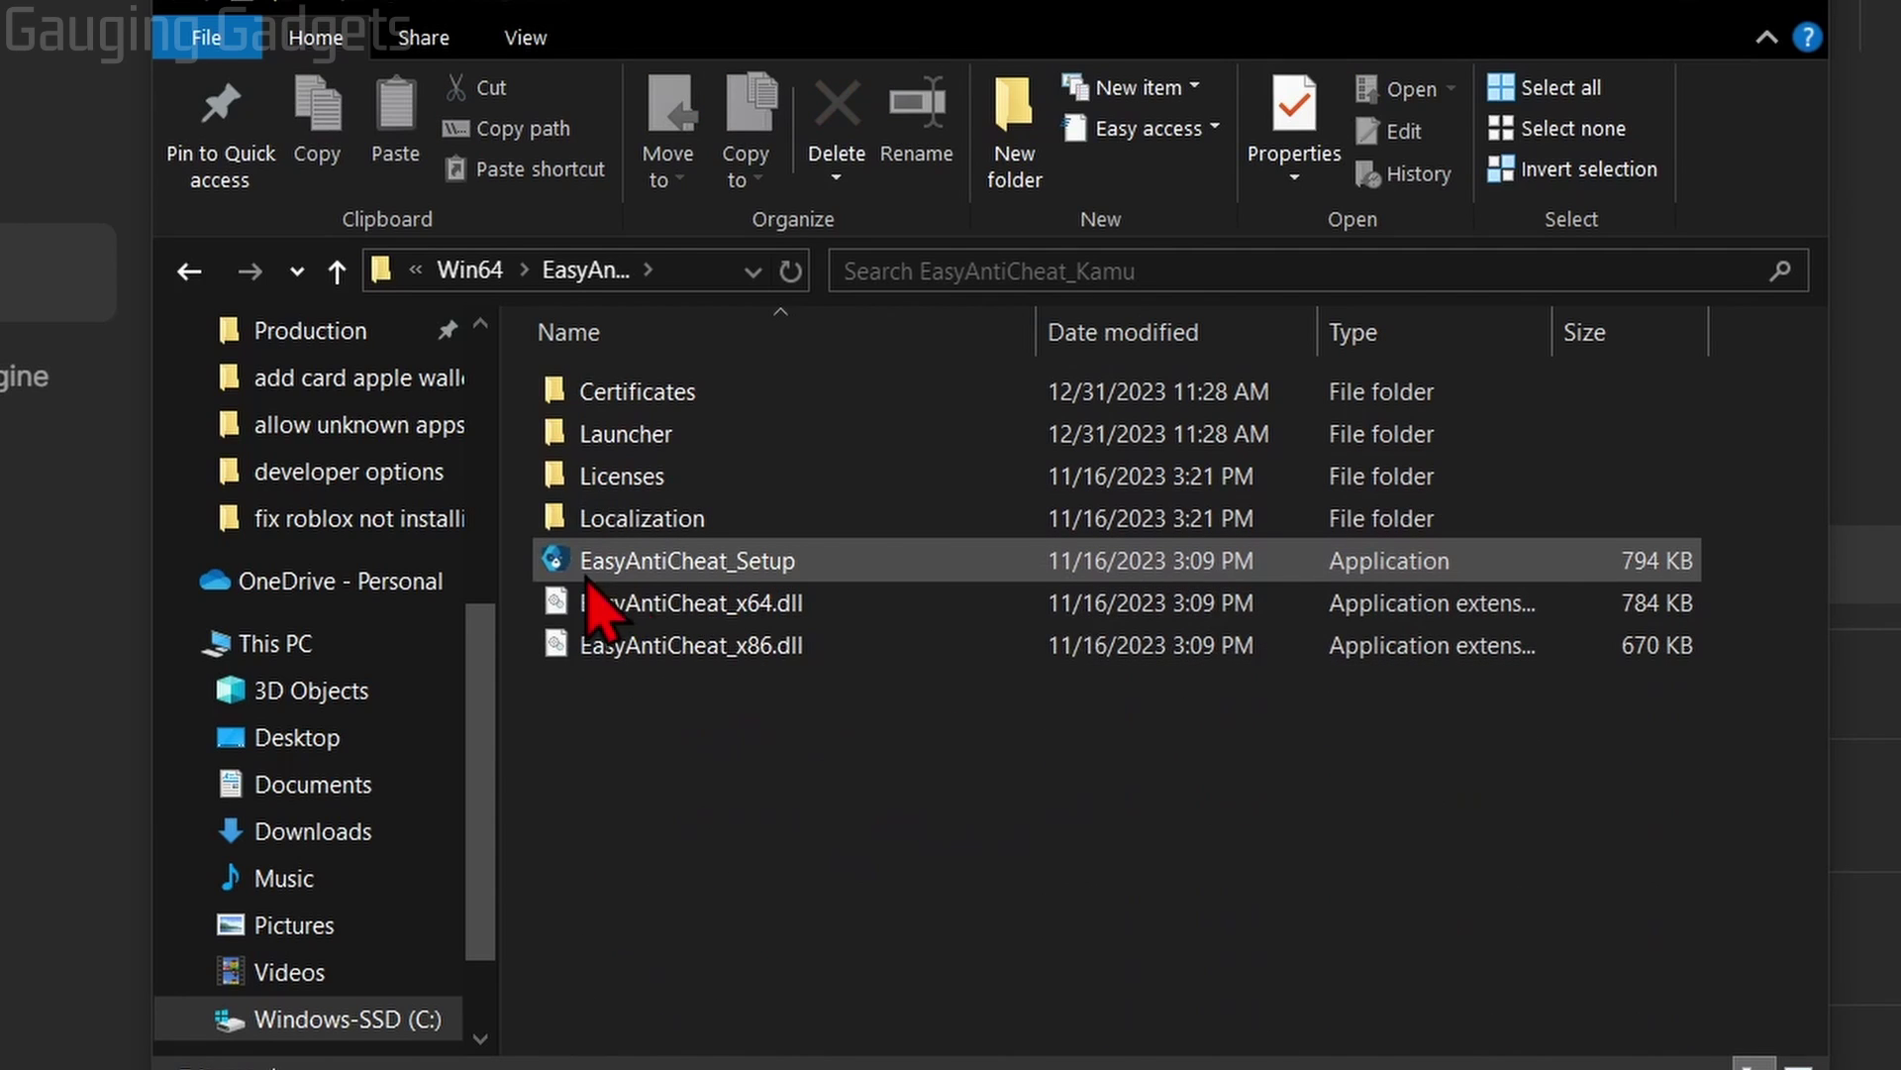
{"action": "double_click", "coordinate": [699, 564]}
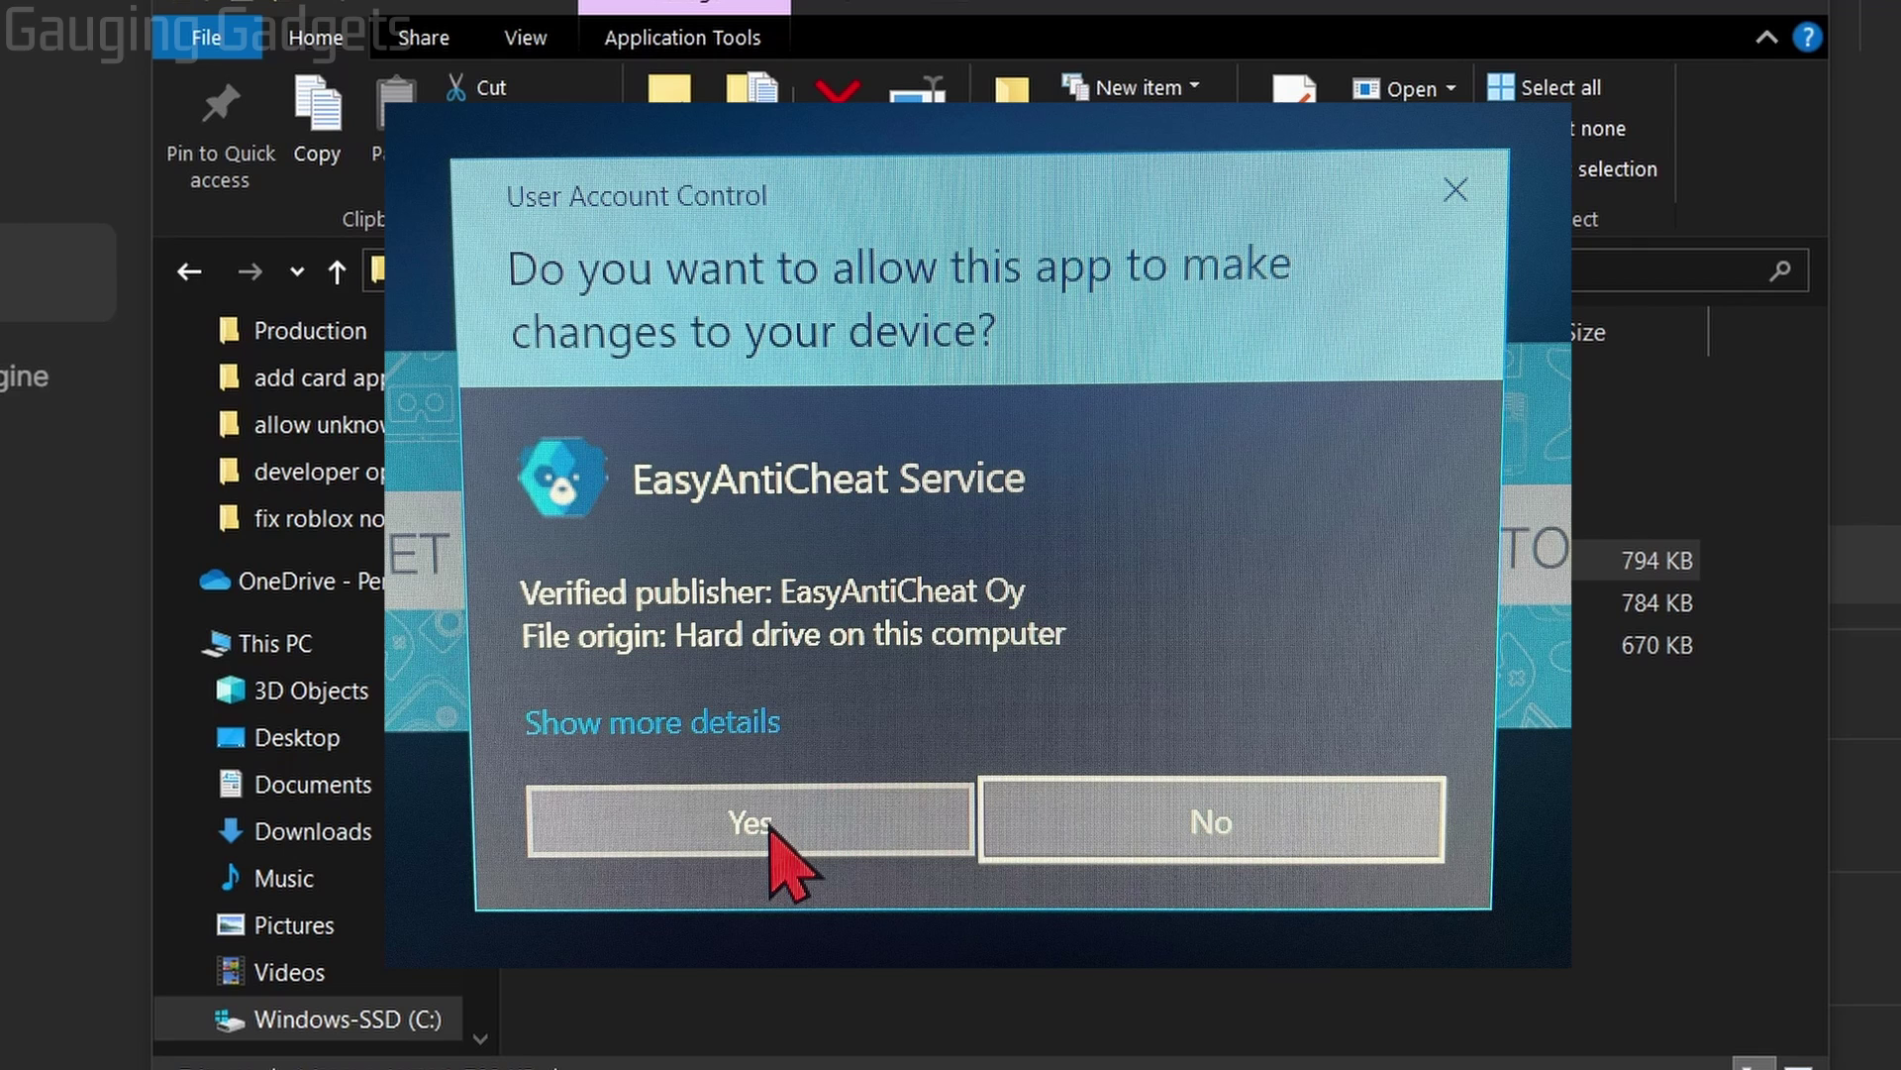
Step: Approve the User Account Control prompt for EasyAntiCheat Service
{"action": "left_click", "coordinate": [773, 824]}
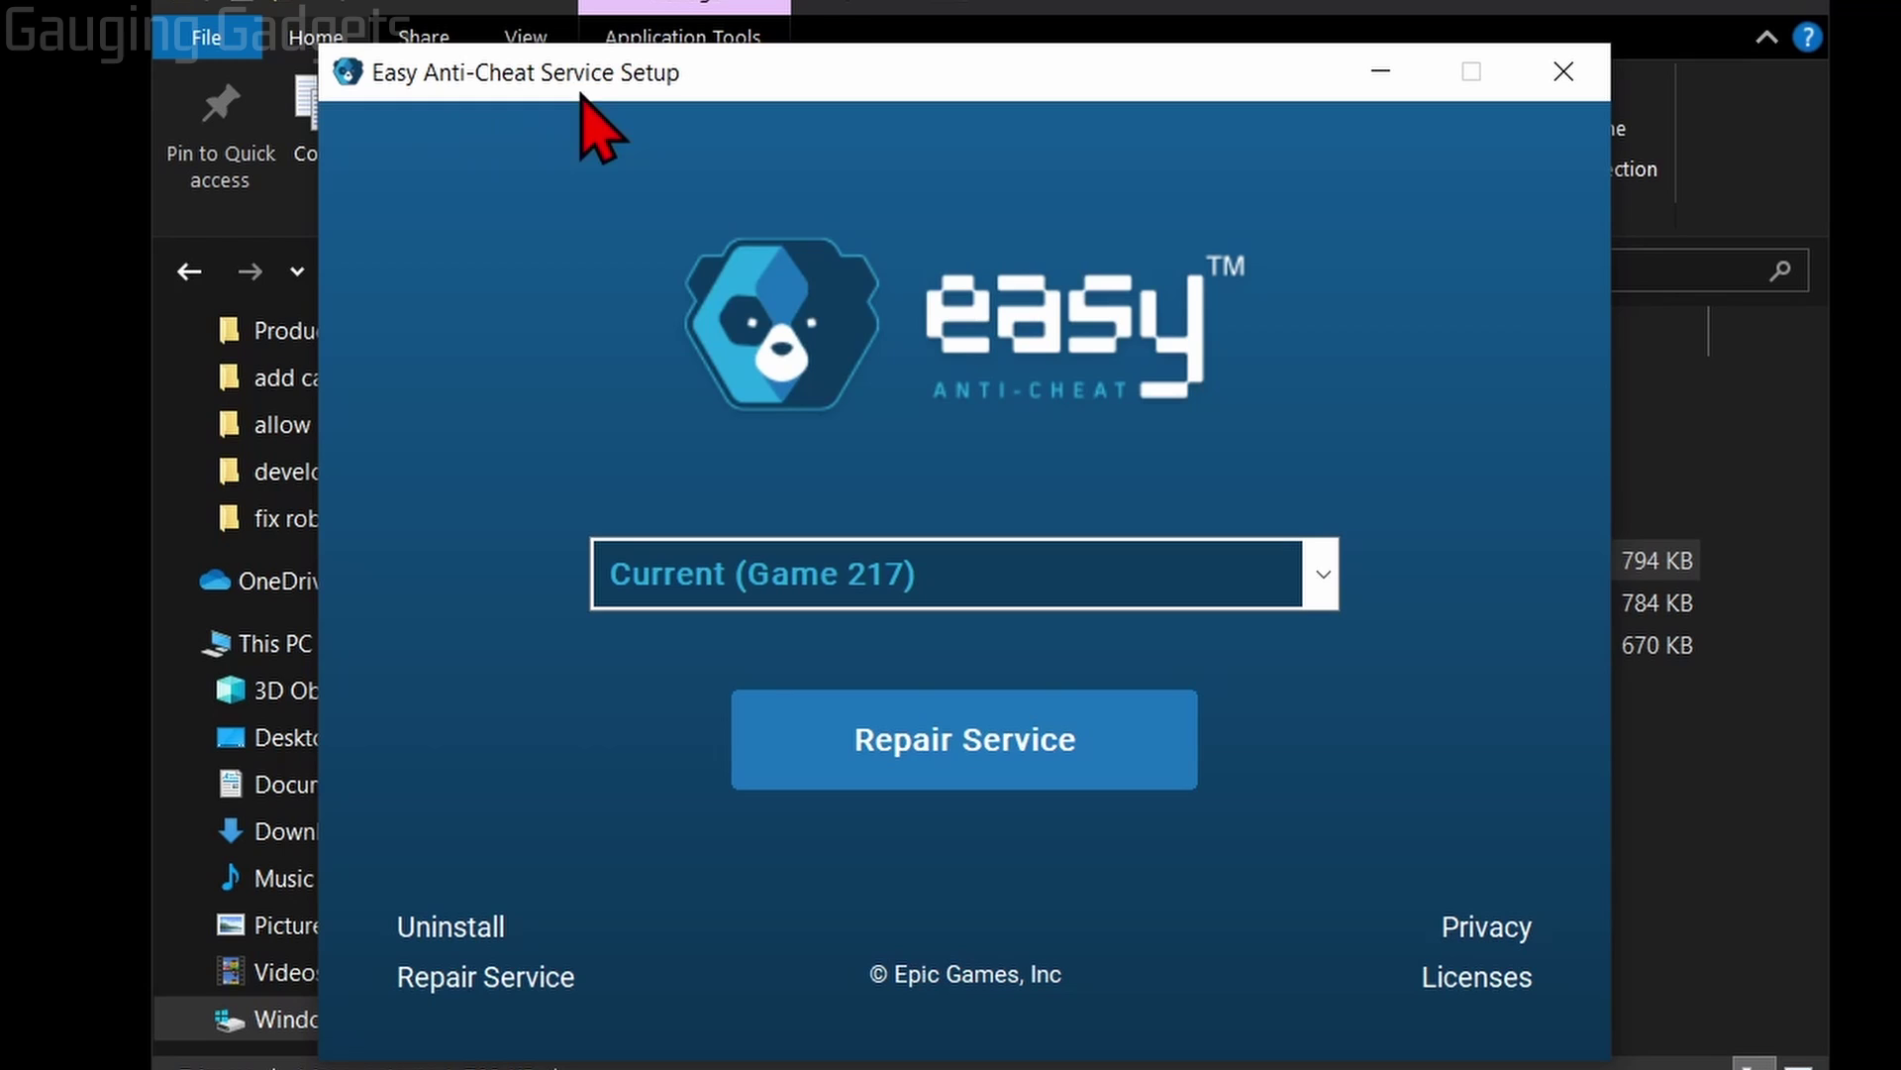
Step: Repair the Easy Anti-Cheat service for Current (Game 217), then finish the setup
{"action": "left_click", "coordinate": [1313, 595]}
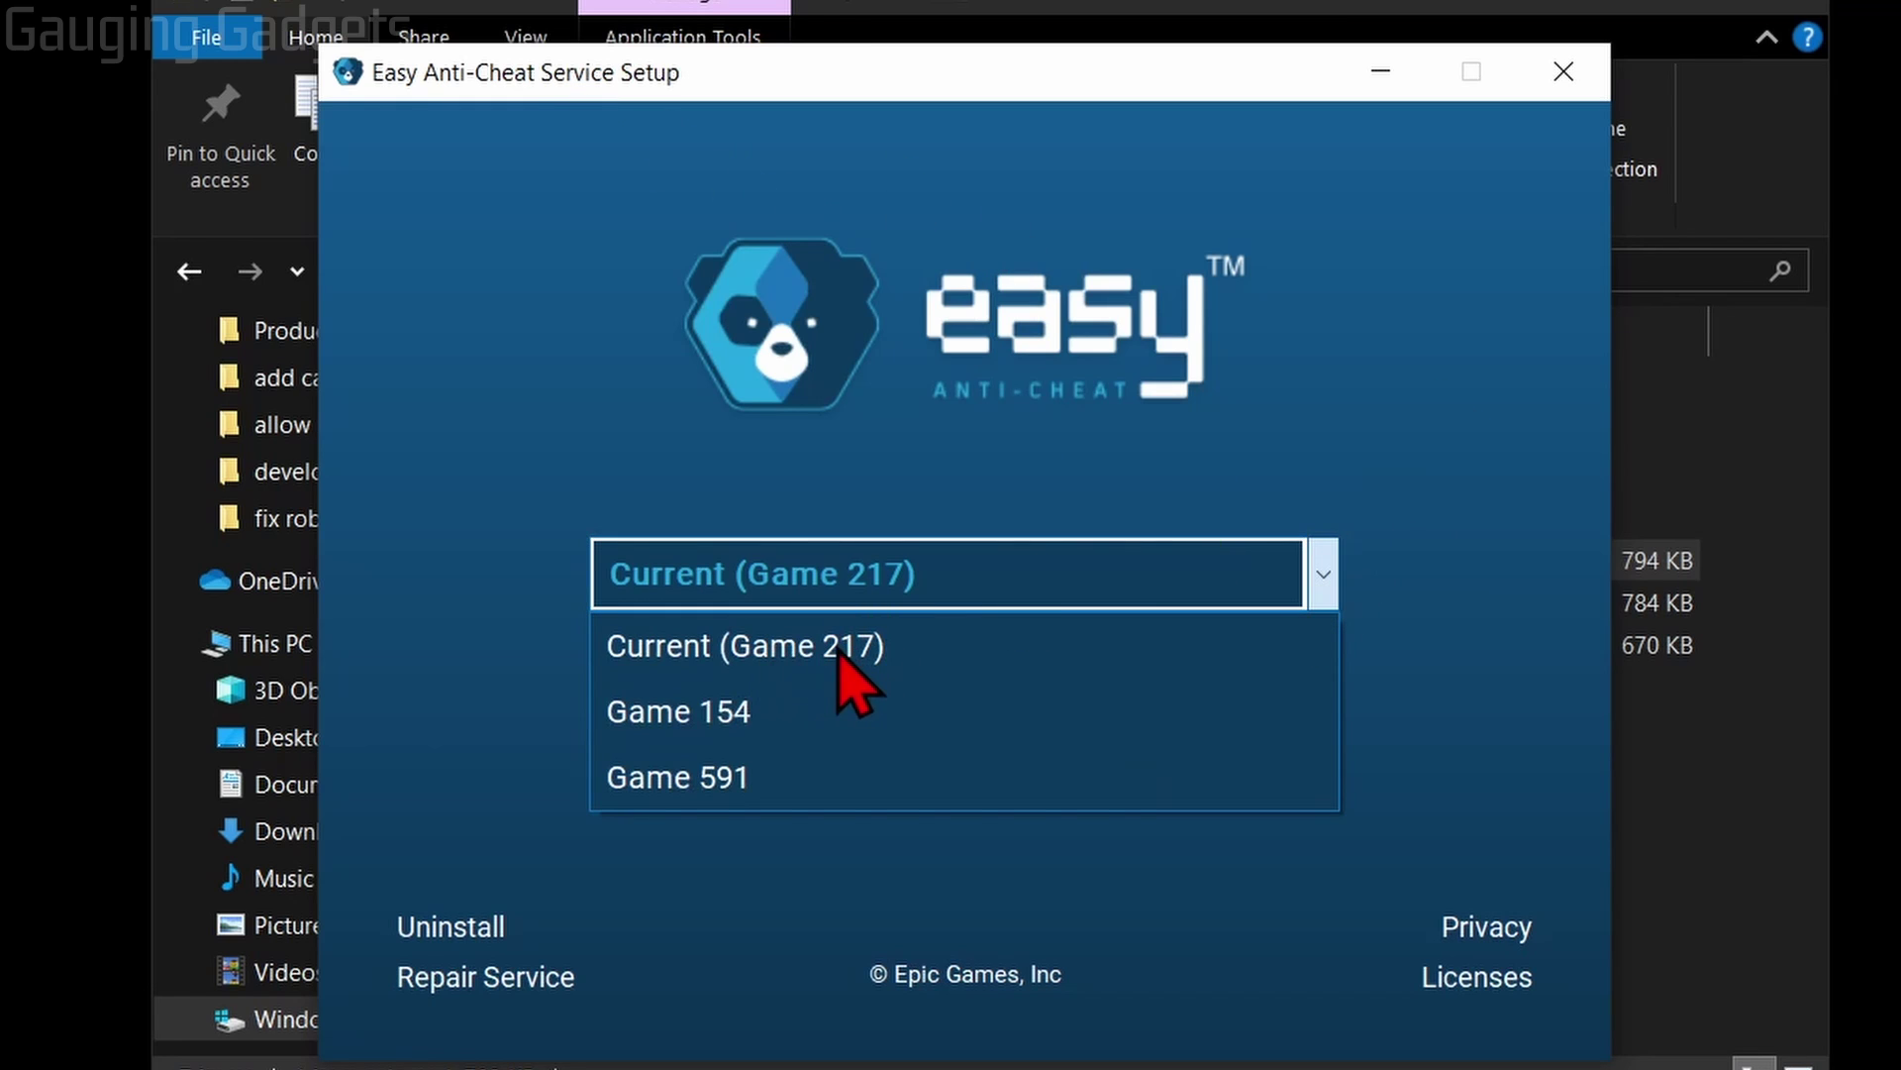
{"action": "left_click", "coordinate": [936, 609]}
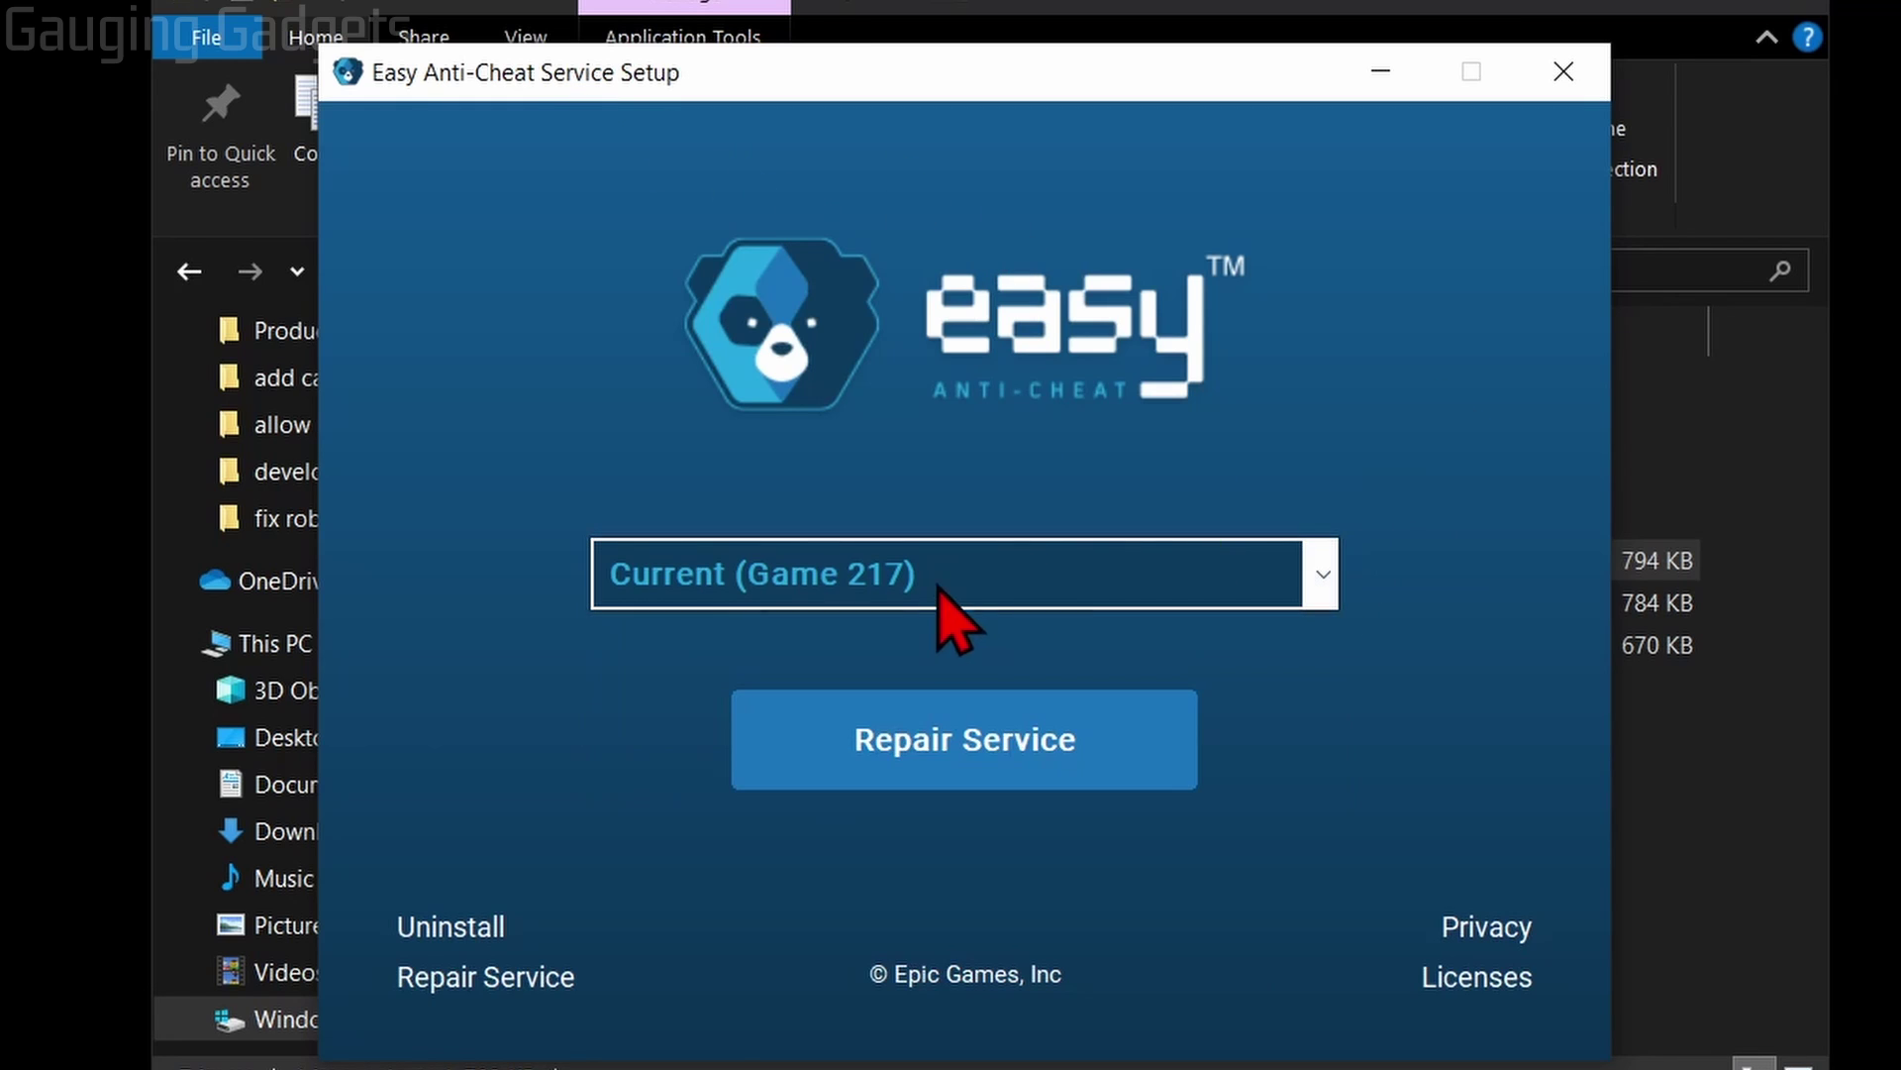
{"action": "left_click", "coordinate": [971, 772]}
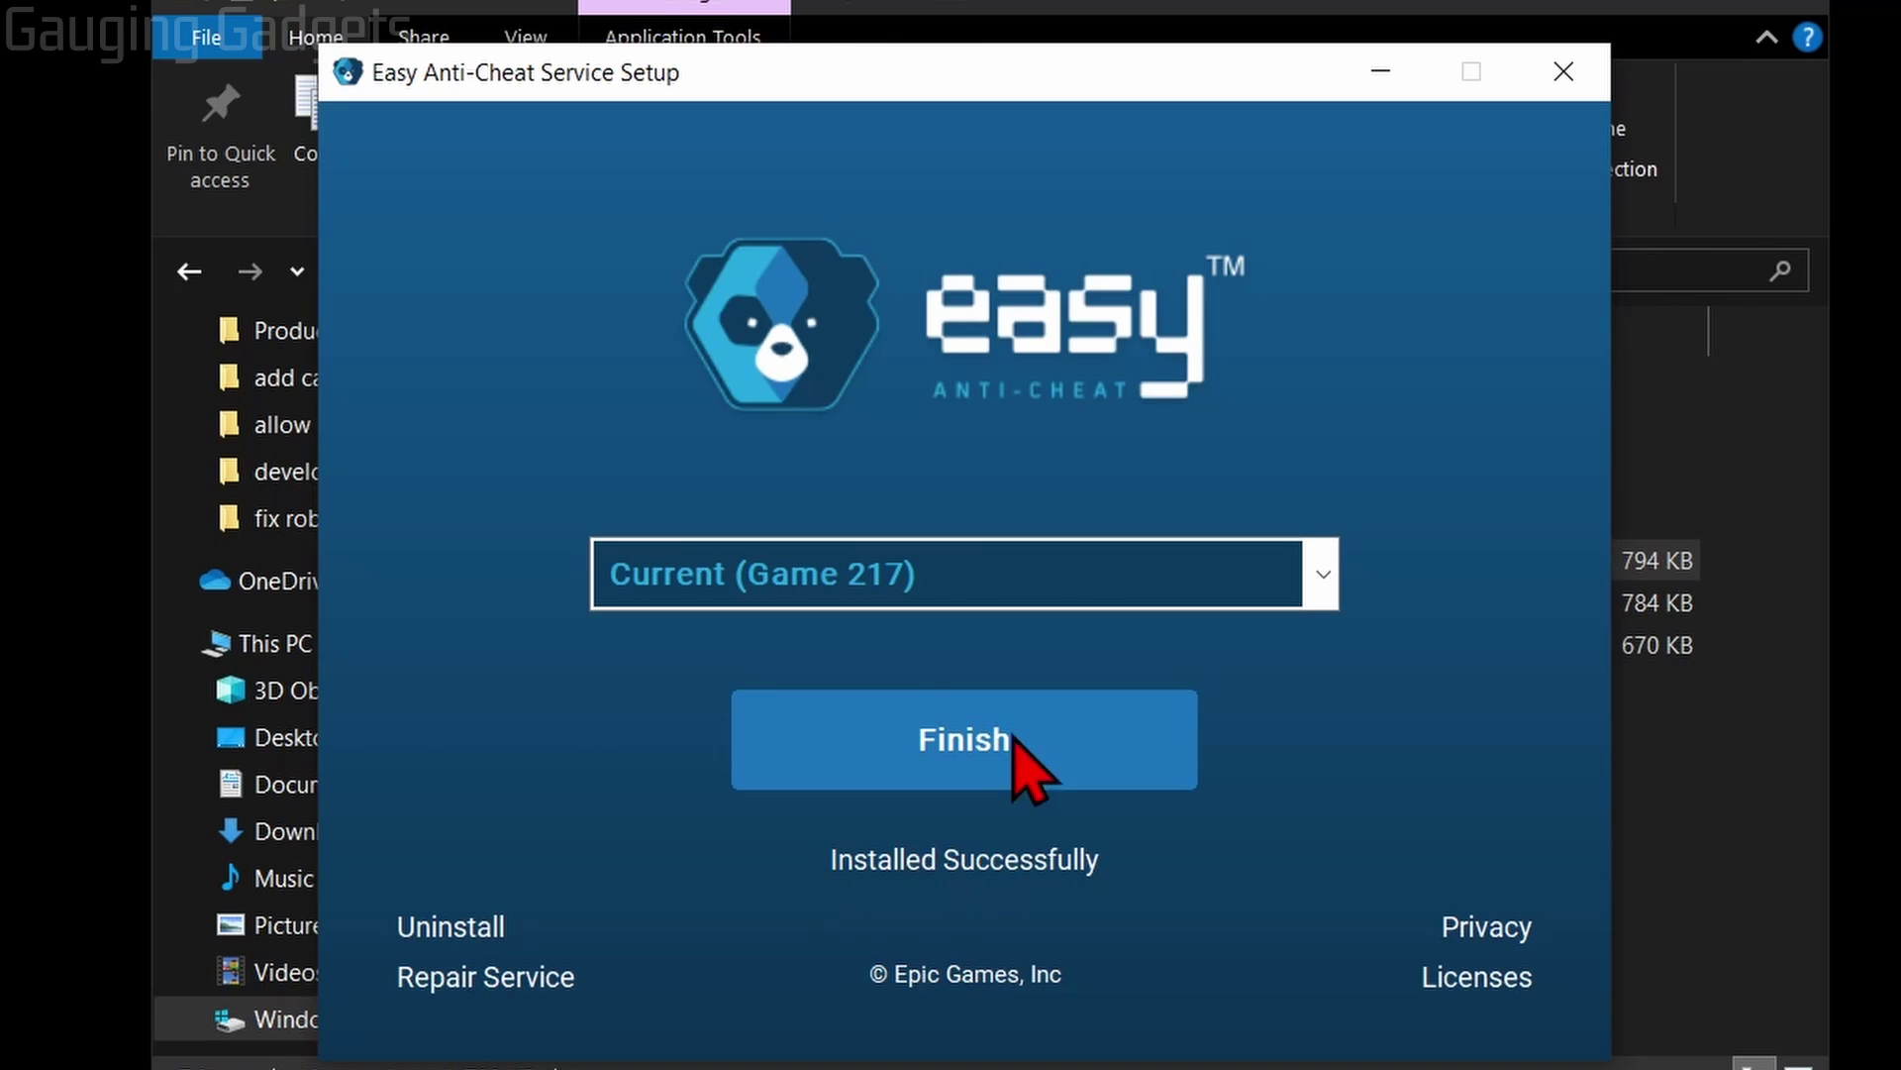
{"action": "left_click", "coordinate": [964, 758]}
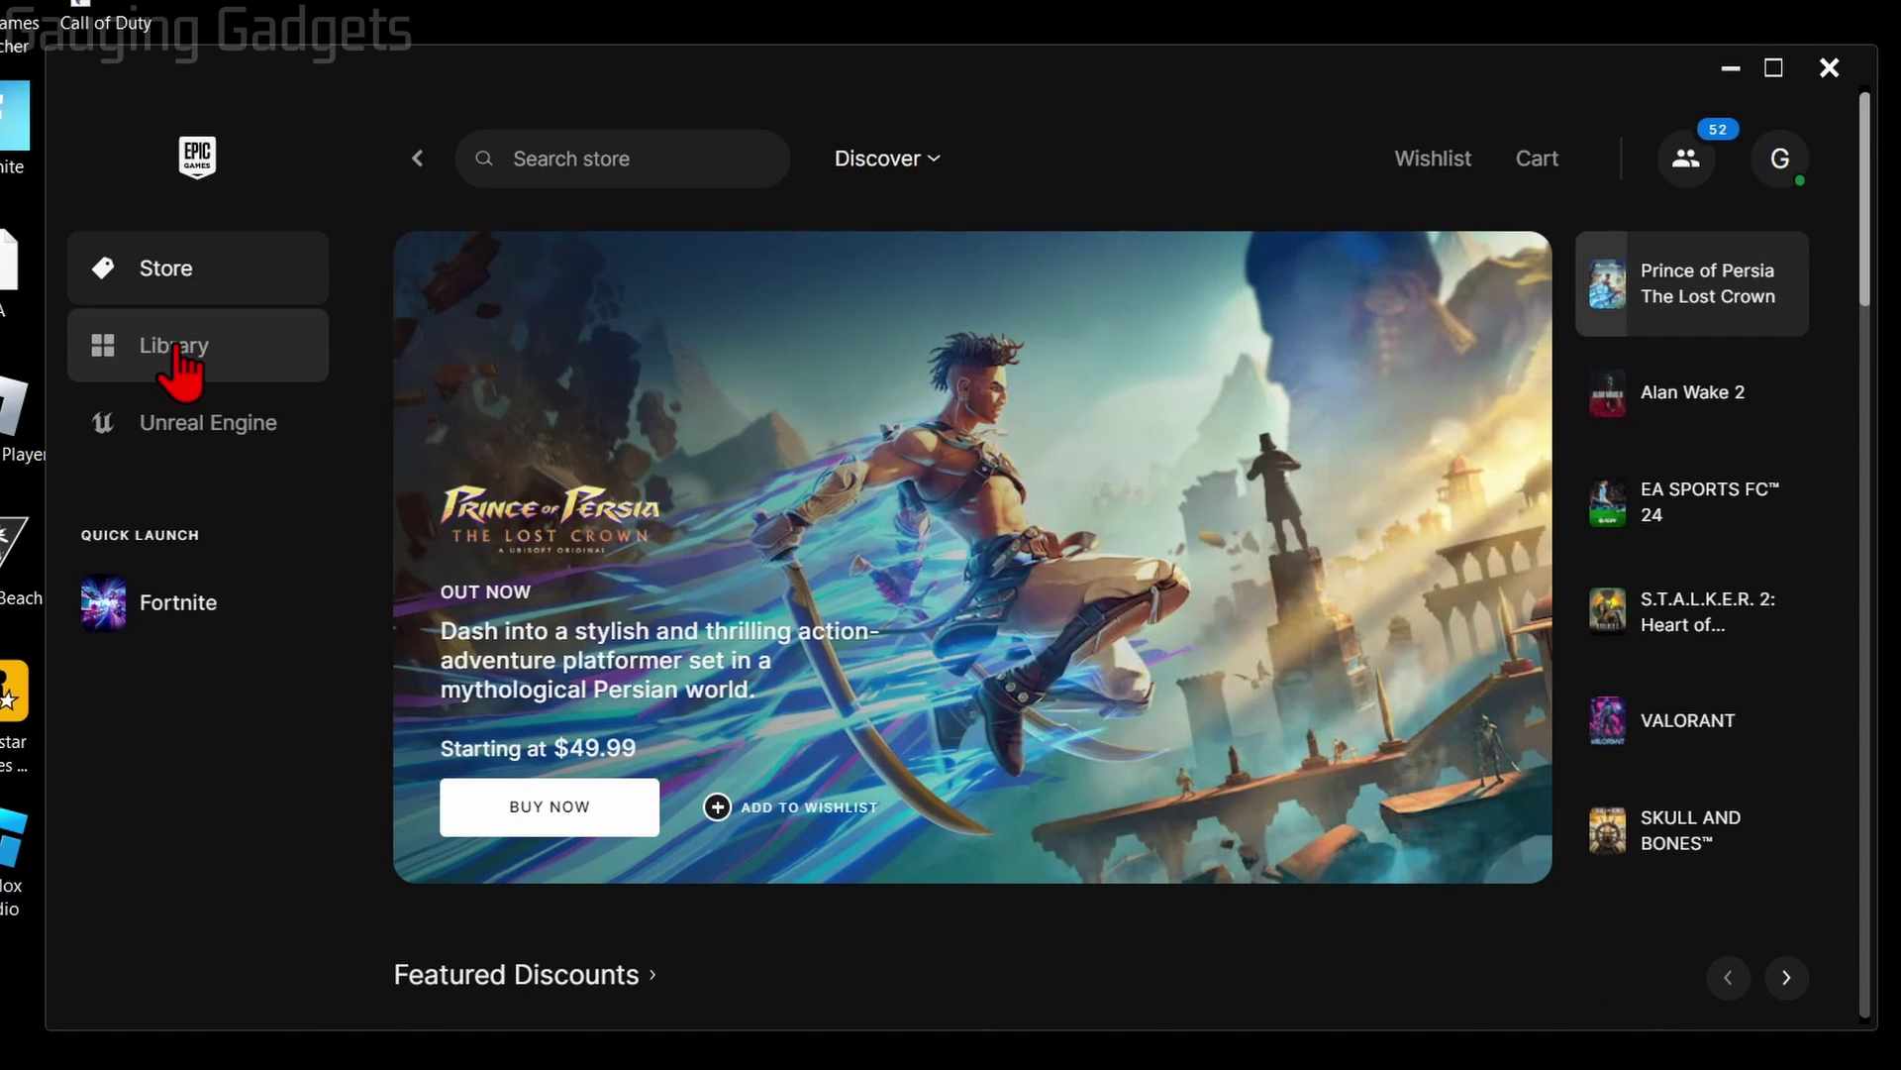
Step: Show the Library, then open and dismiss Fortnite's options menu
{"action": "left_click", "coordinate": [173, 352]}
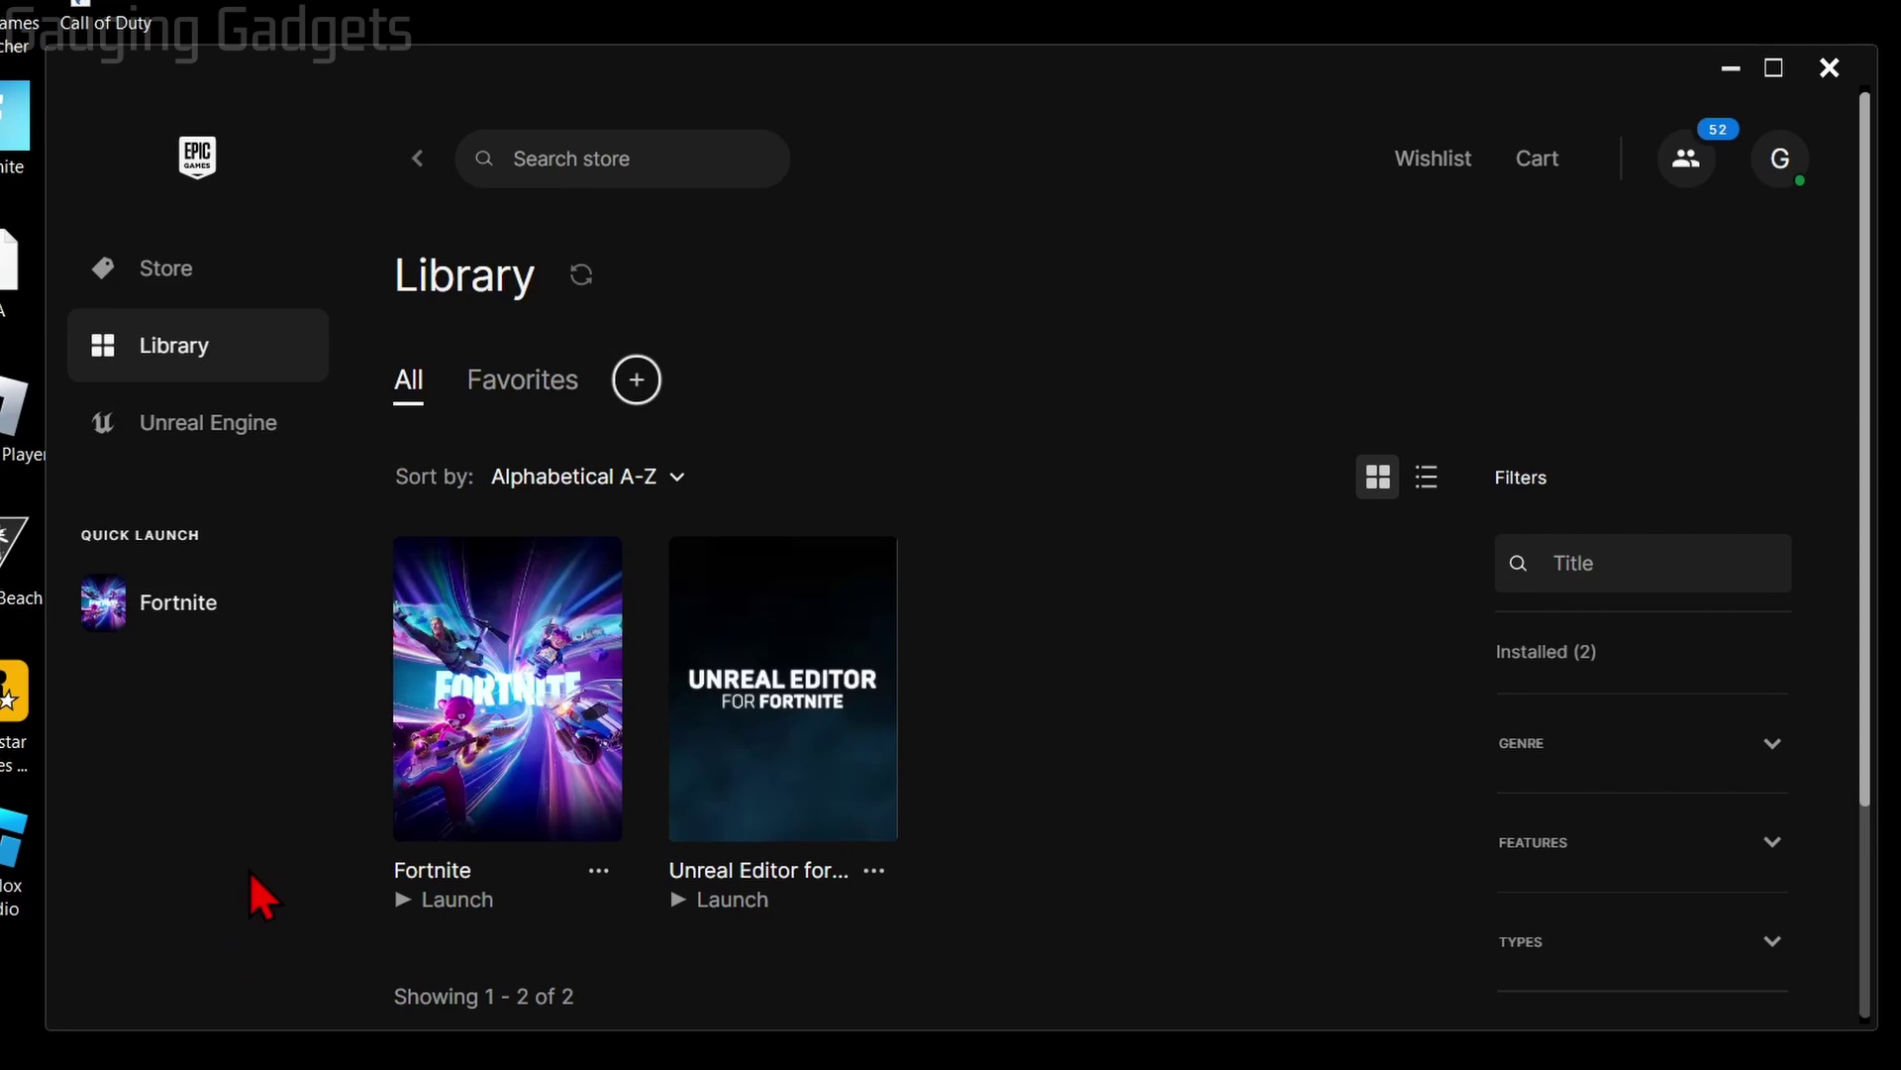
{"action": "mouse_move", "coordinate": [507, 691]}
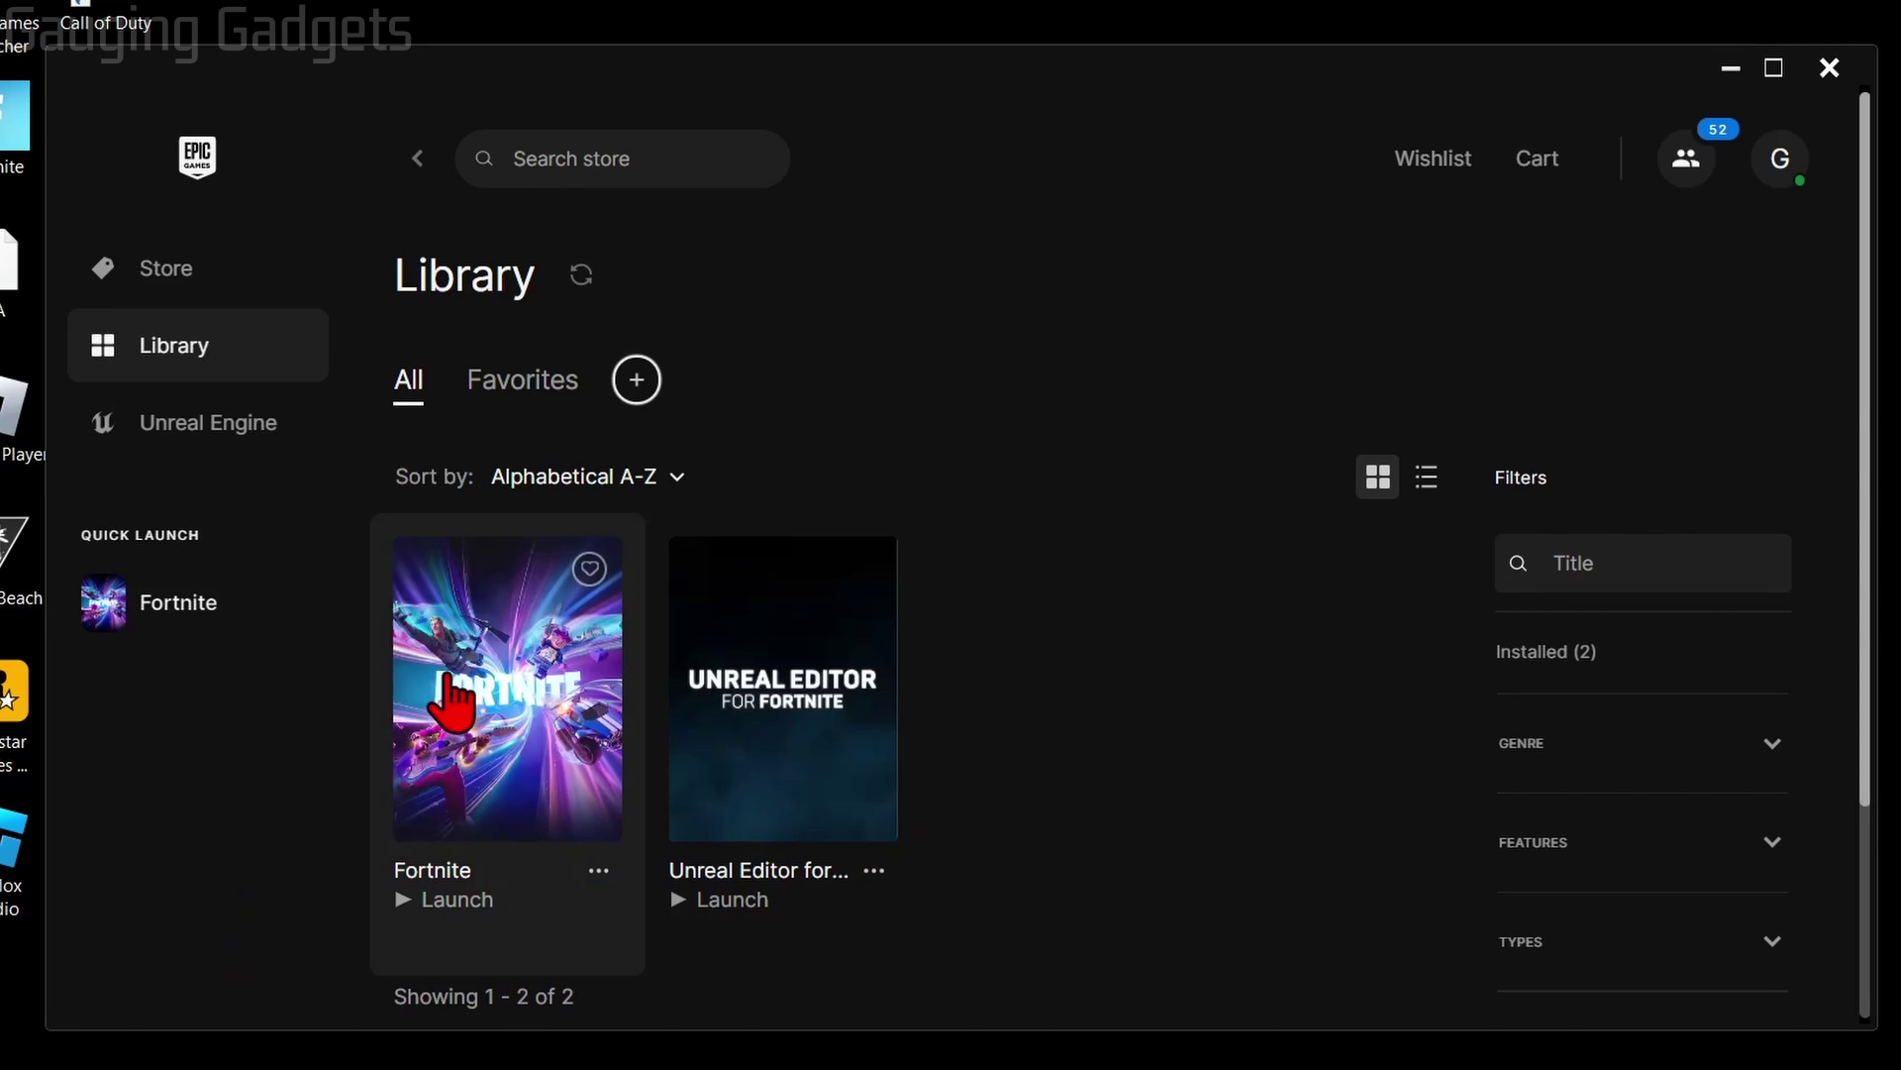
{"action": "left_click", "coordinate": [599, 871]}
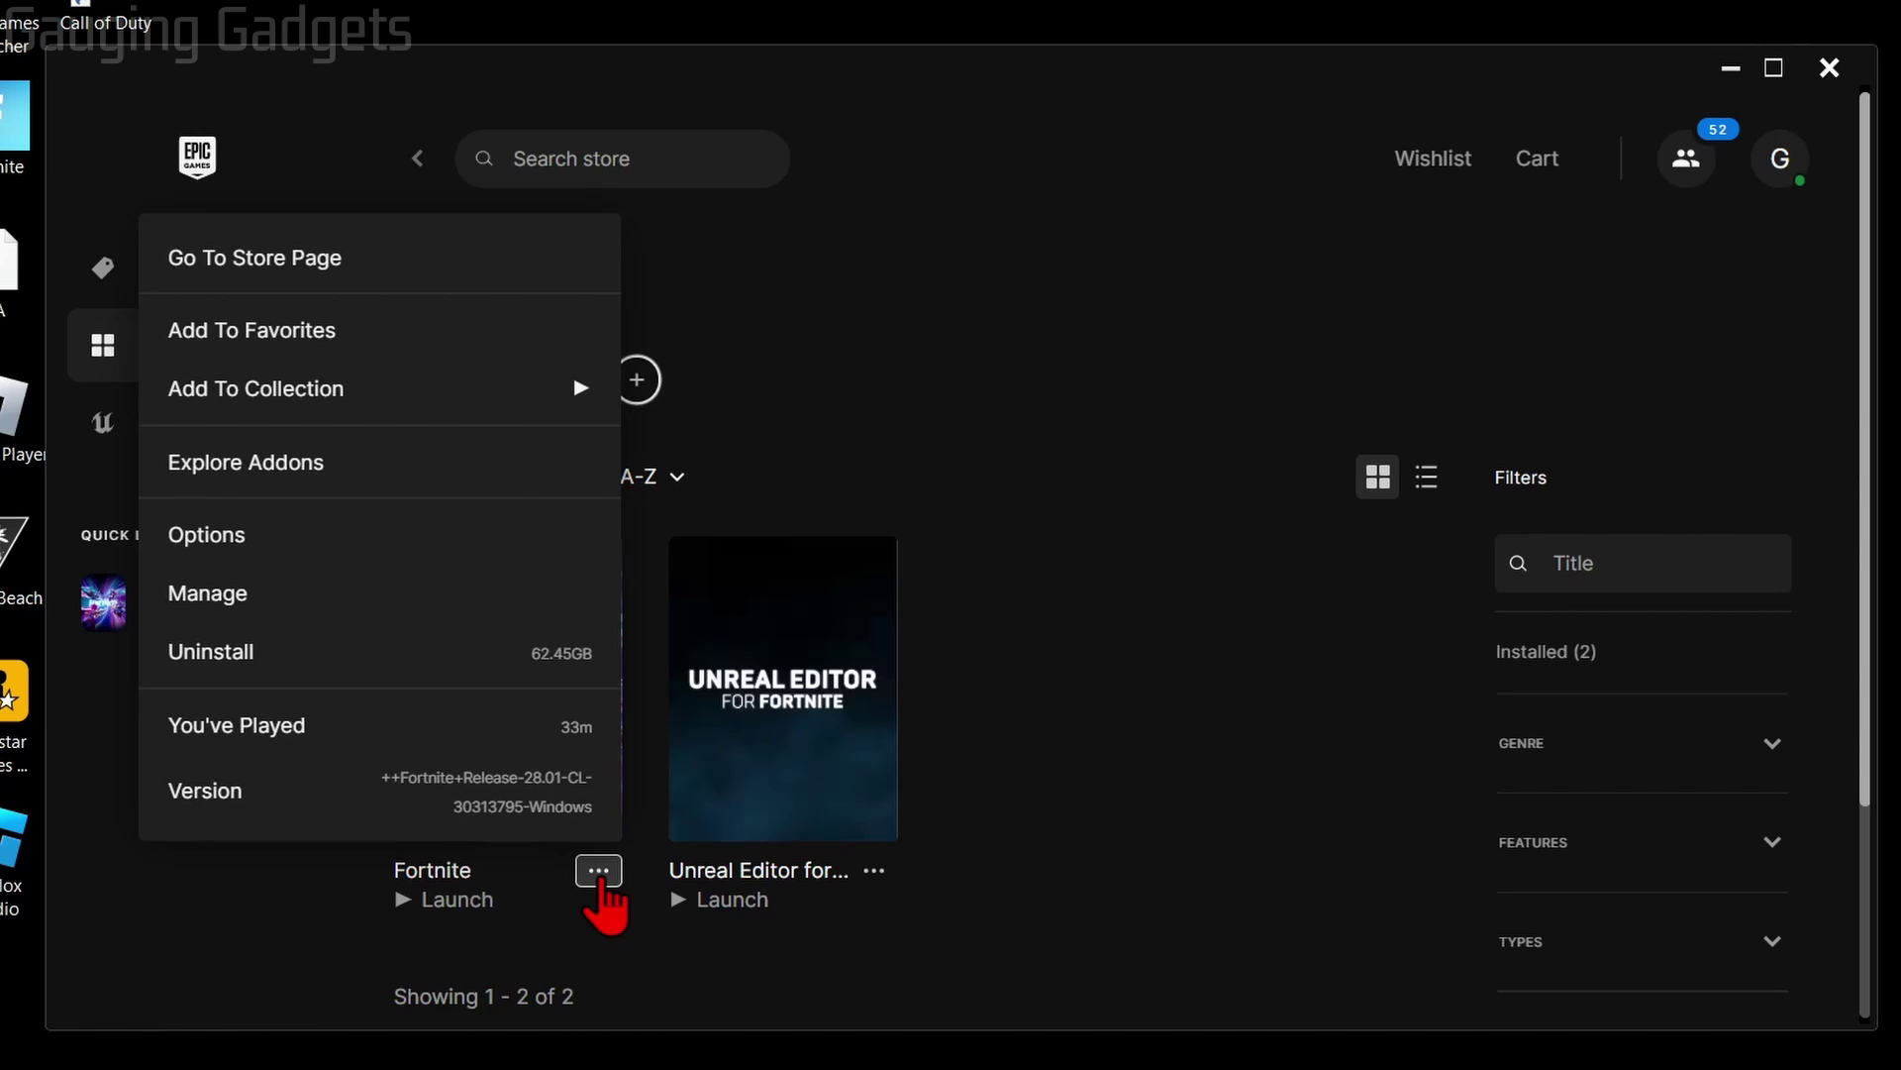
{"action": "left_click", "coordinate": [273, 932]}
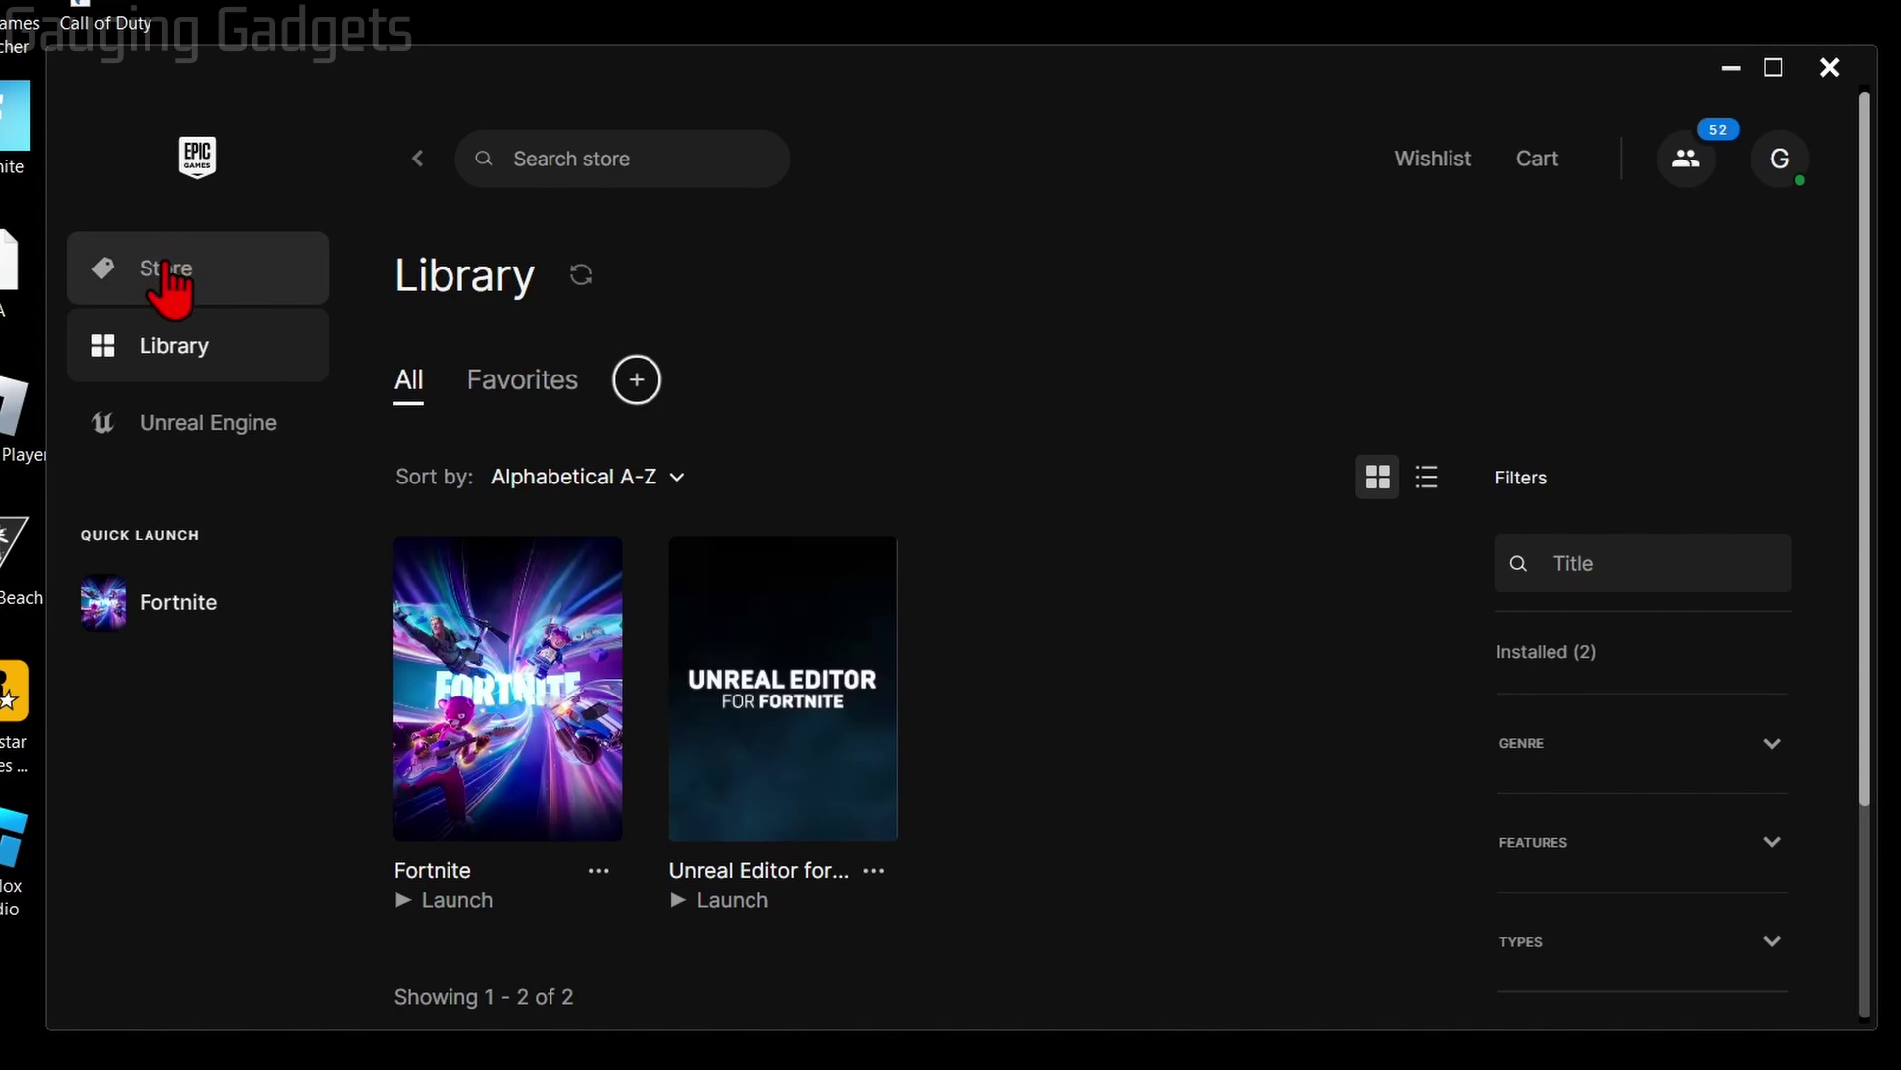